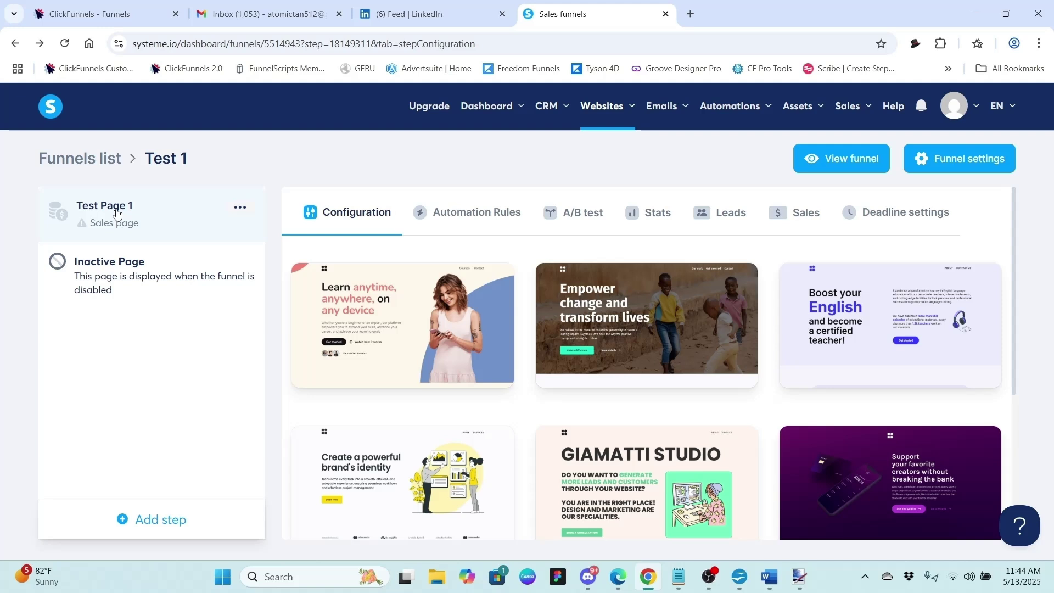
Step: Show the page template gallery for Test Page 1 on the Configuration tab
mouse_move(860, 335)
Step: Preview the Boost your English template, then select it for Test Page 1
scroll(769, 250, down, 4)
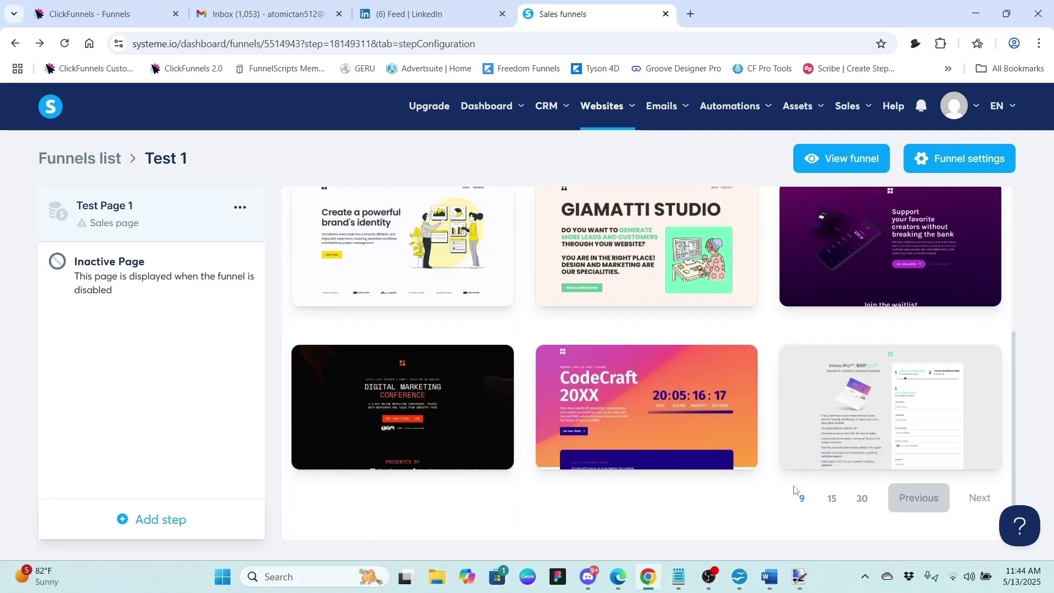
scroll(767, 428, up, 4)
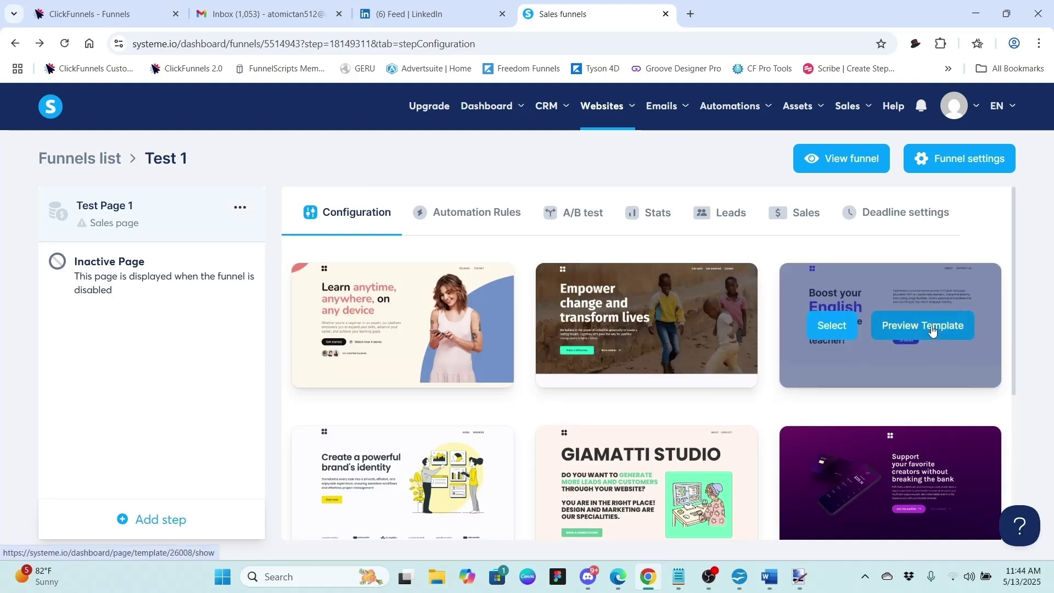
click(933, 330)
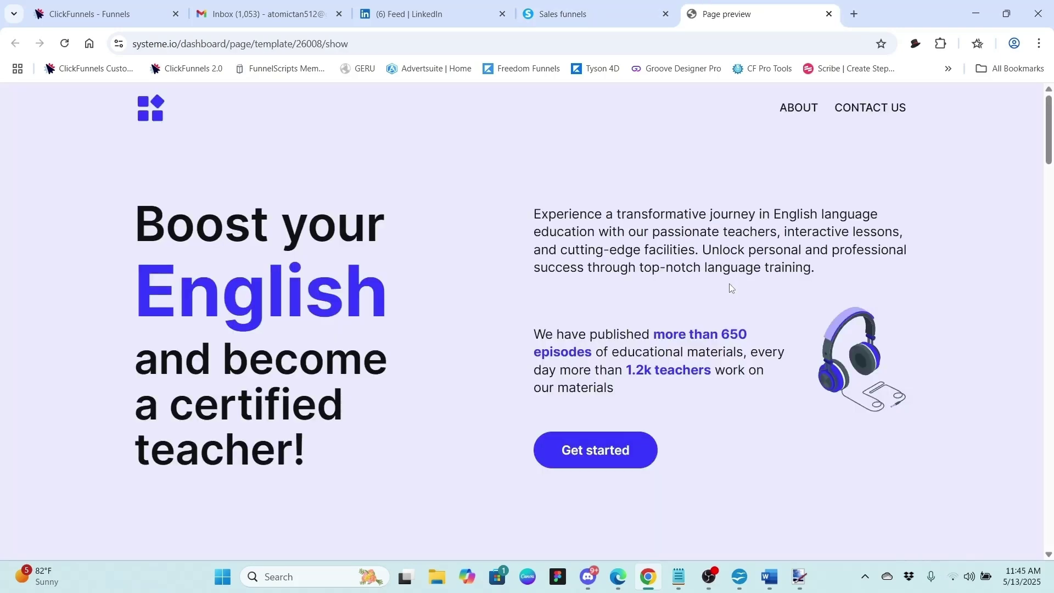
click(829, 13)
mouse_move(892, 302)
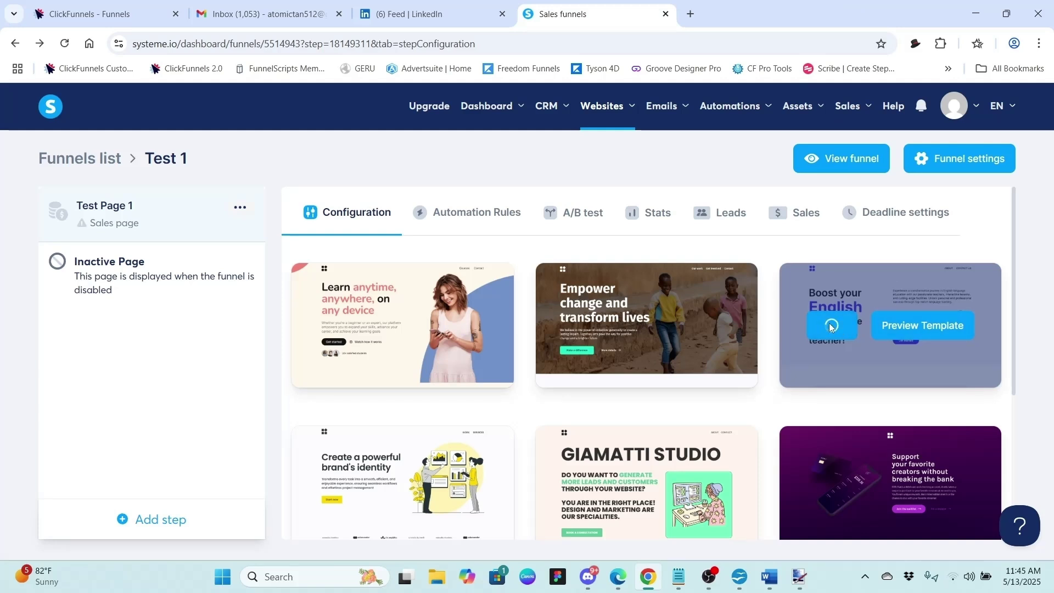
click(830, 327)
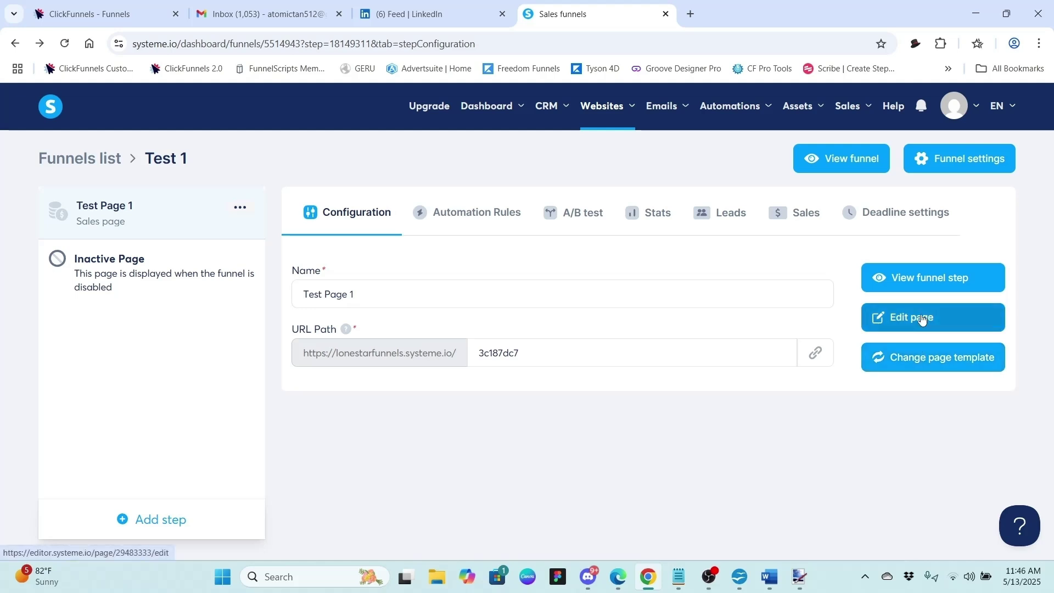
click(487, 215)
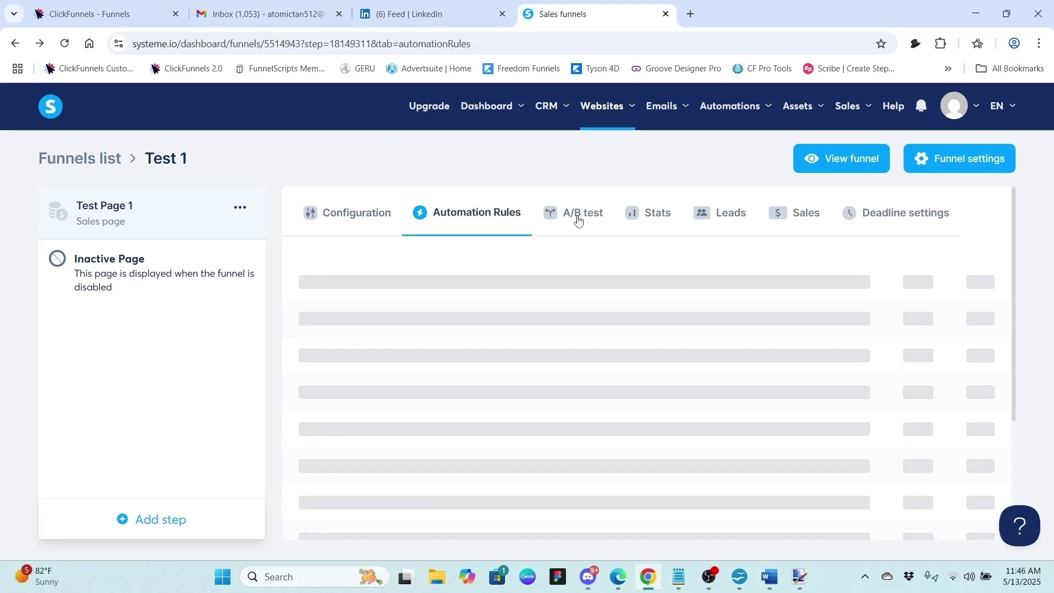
click(578, 219)
click(656, 223)
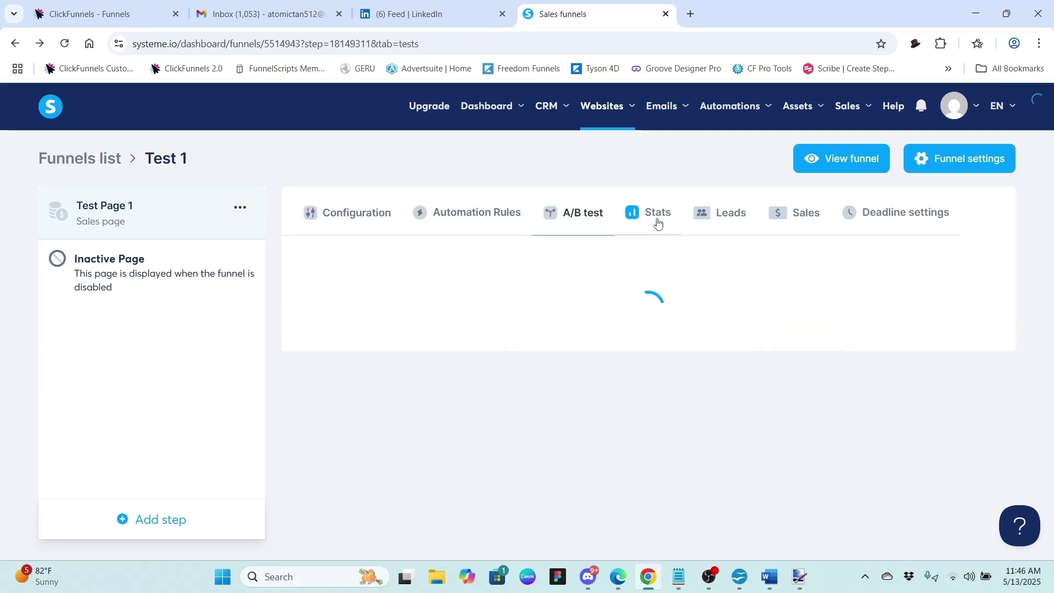
click(708, 217)
click(795, 218)
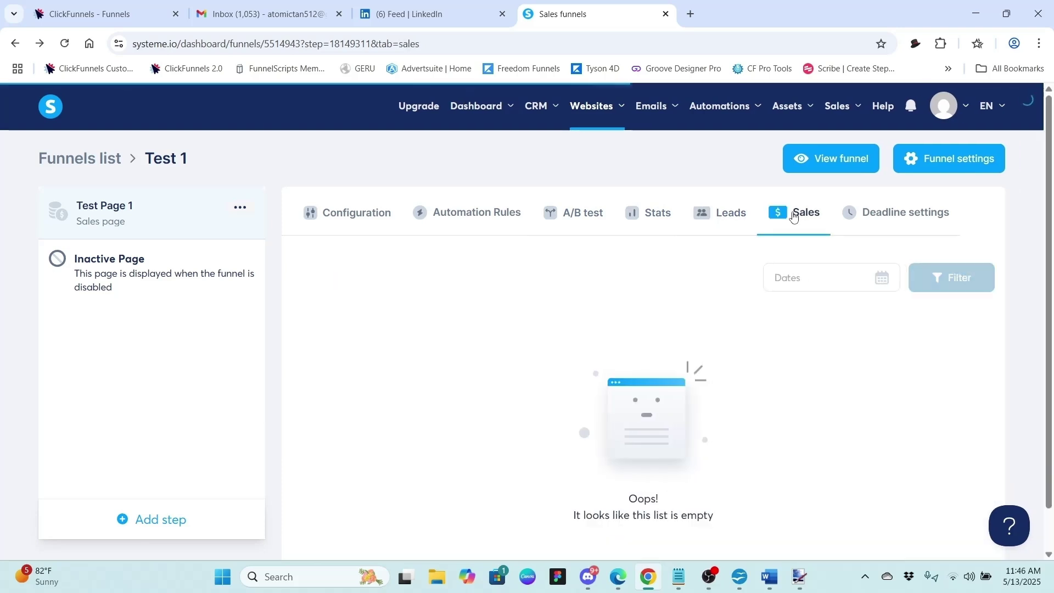
click(635, 215)
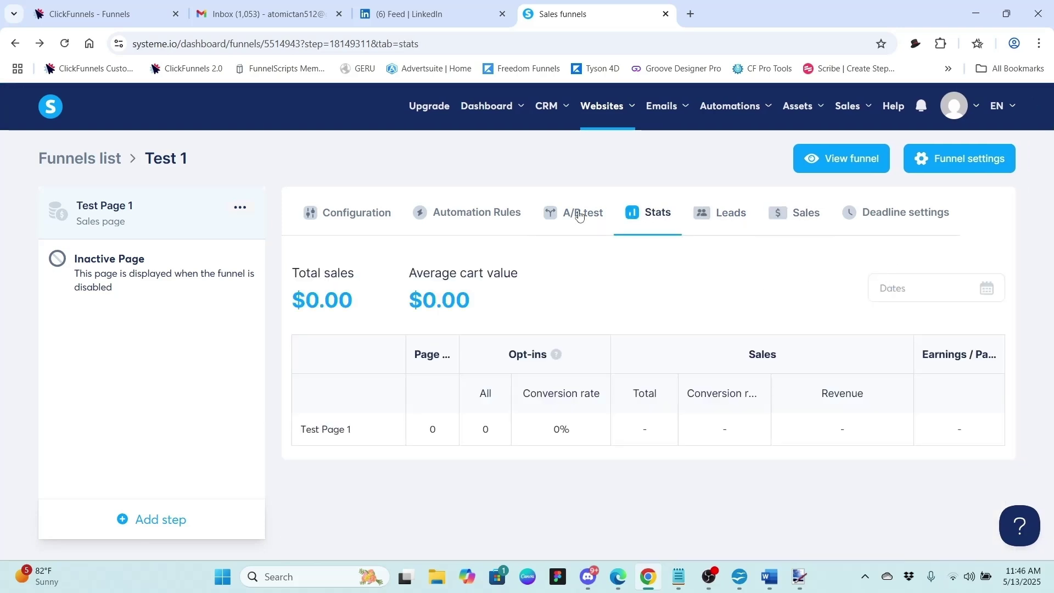
click(471, 214)
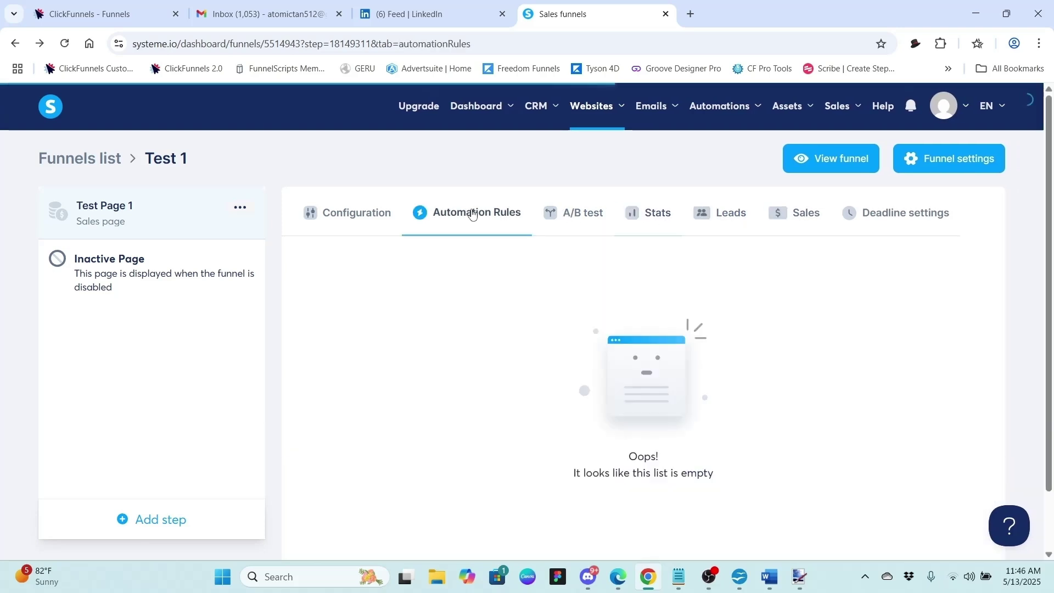
click(357, 215)
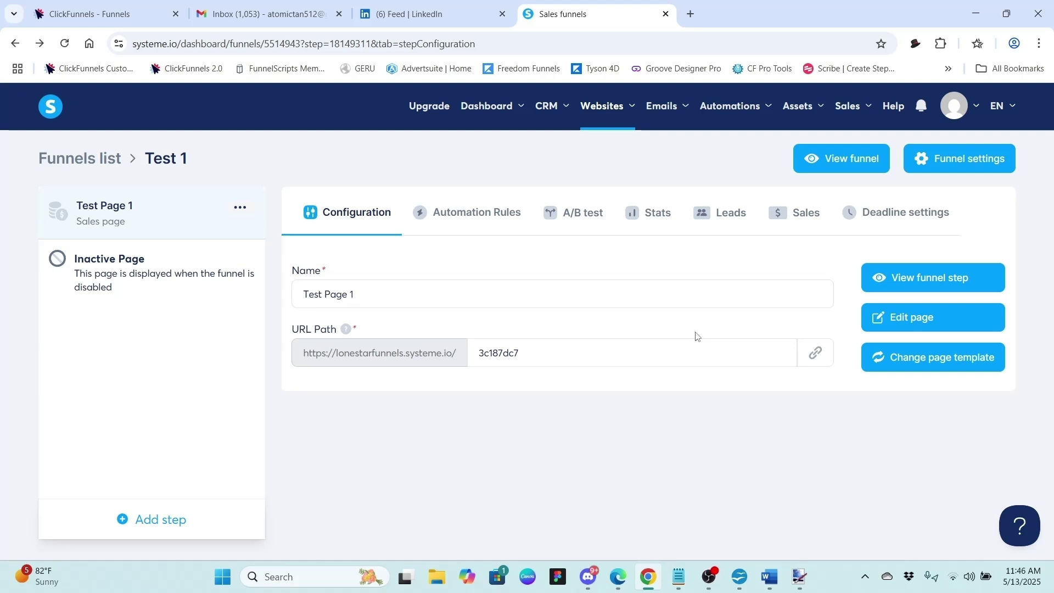
Step: Open Test Page 1 with its Boost your English design in the page editor
click(935, 320)
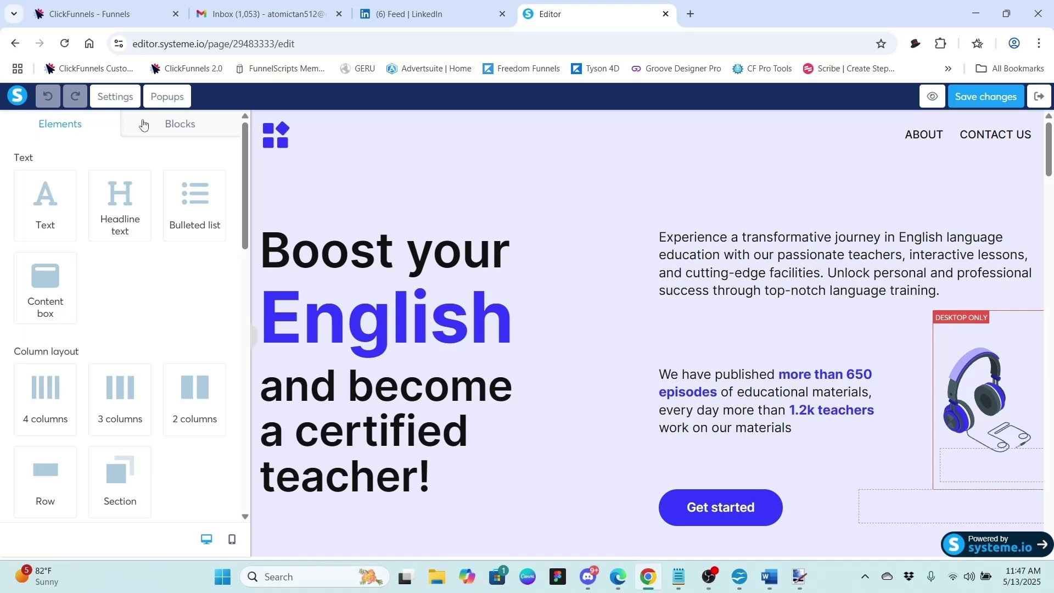
click(170, 99)
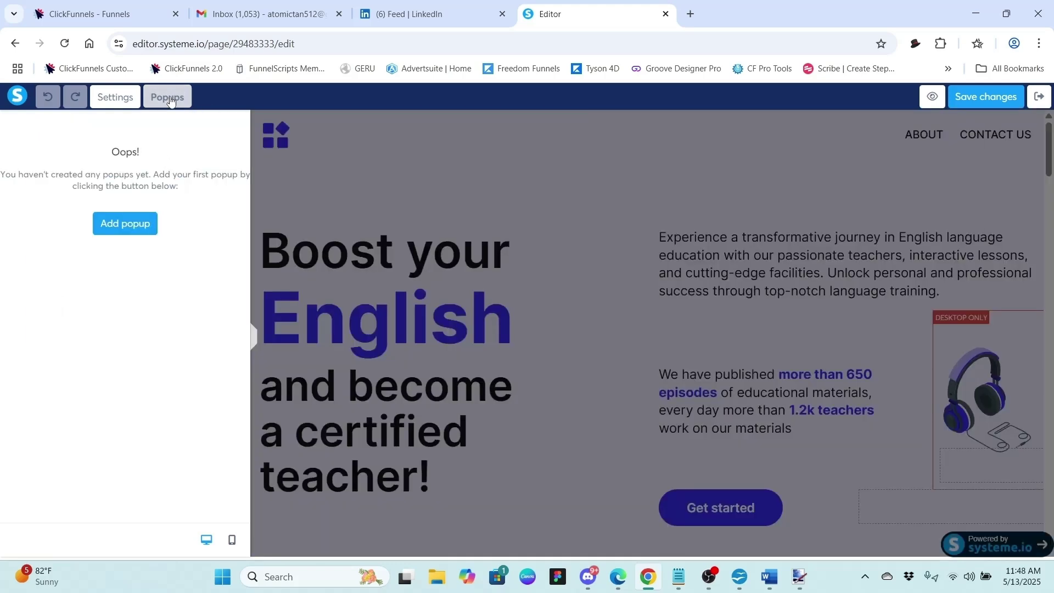
click(313, 158)
click(113, 101)
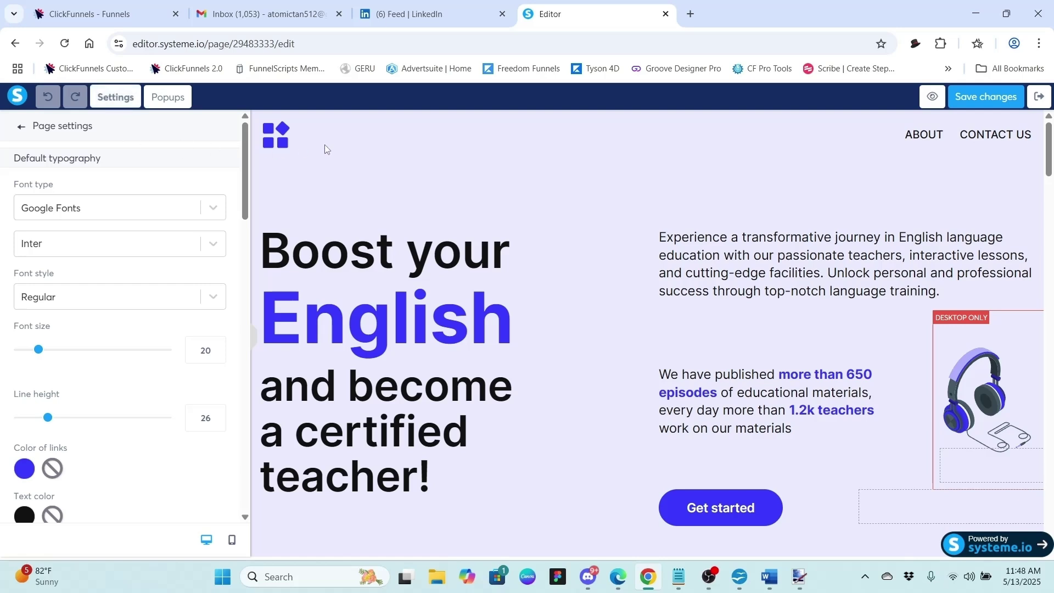
click(301, 173)
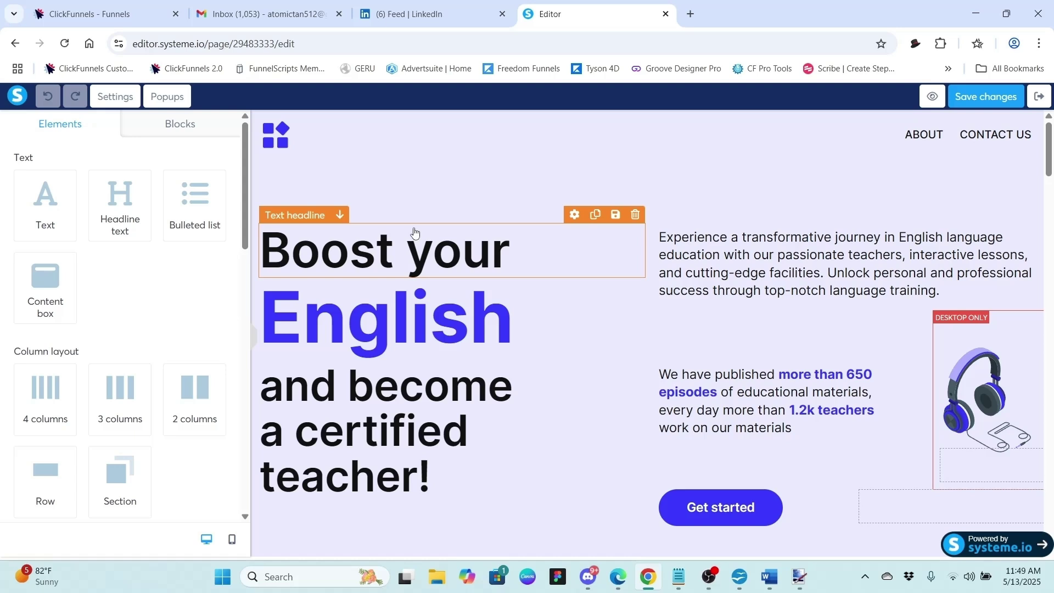
click(503, 155)
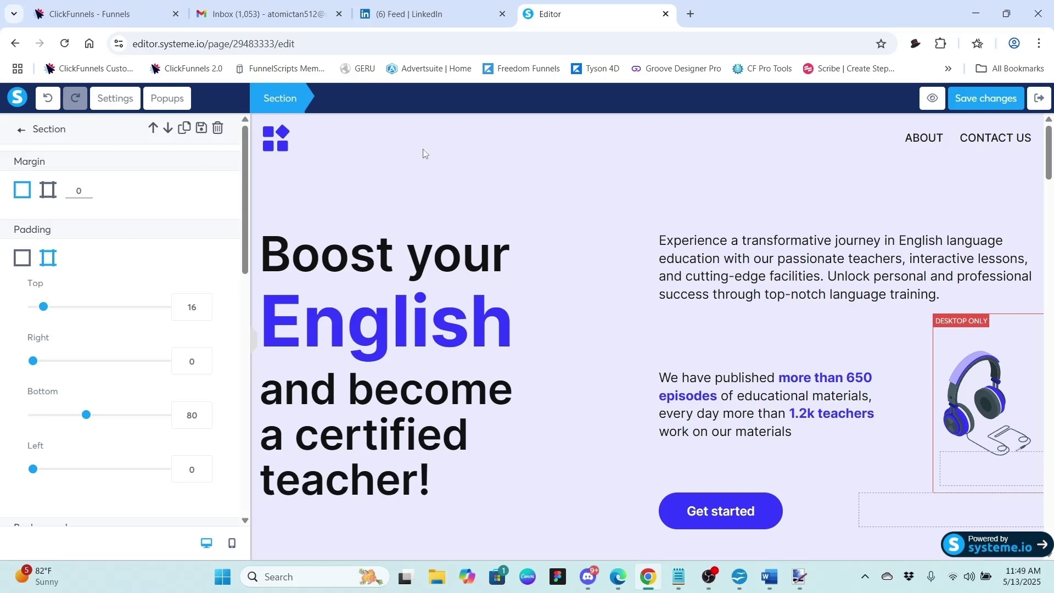
click(396, 180)
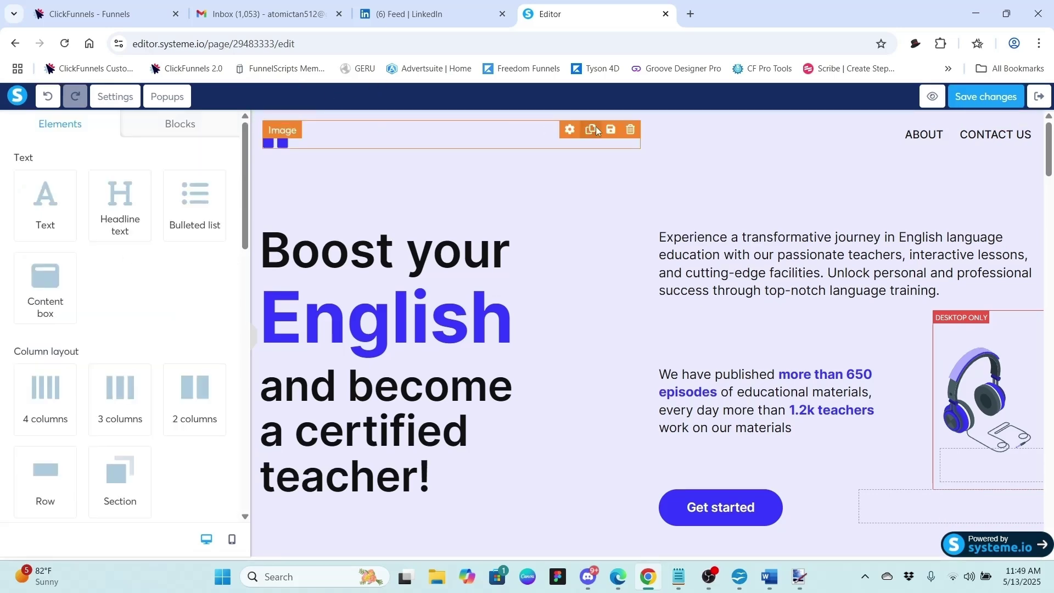
click(677, 116)
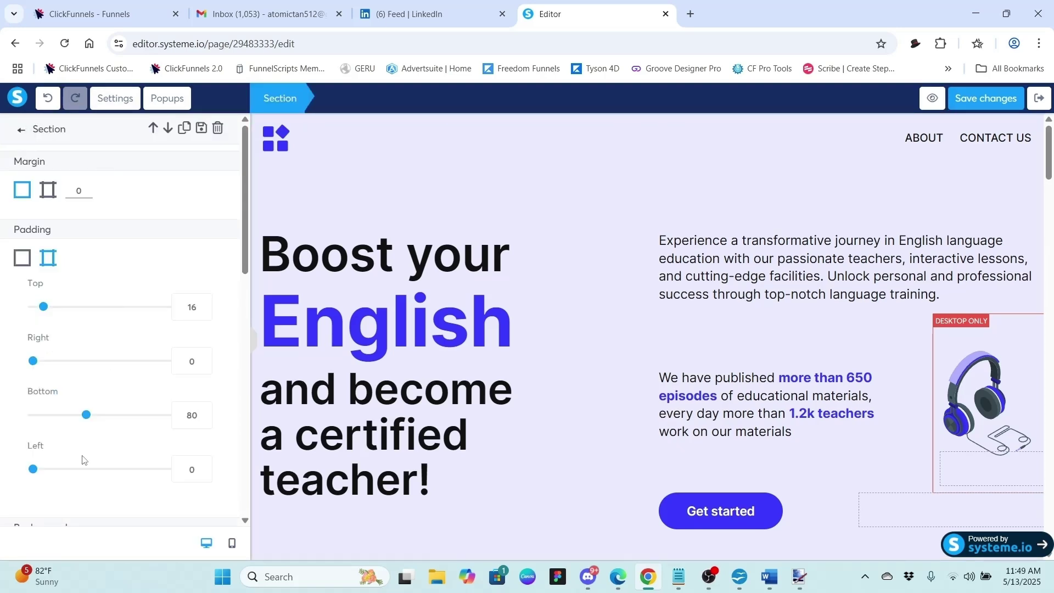
click(506, 166)
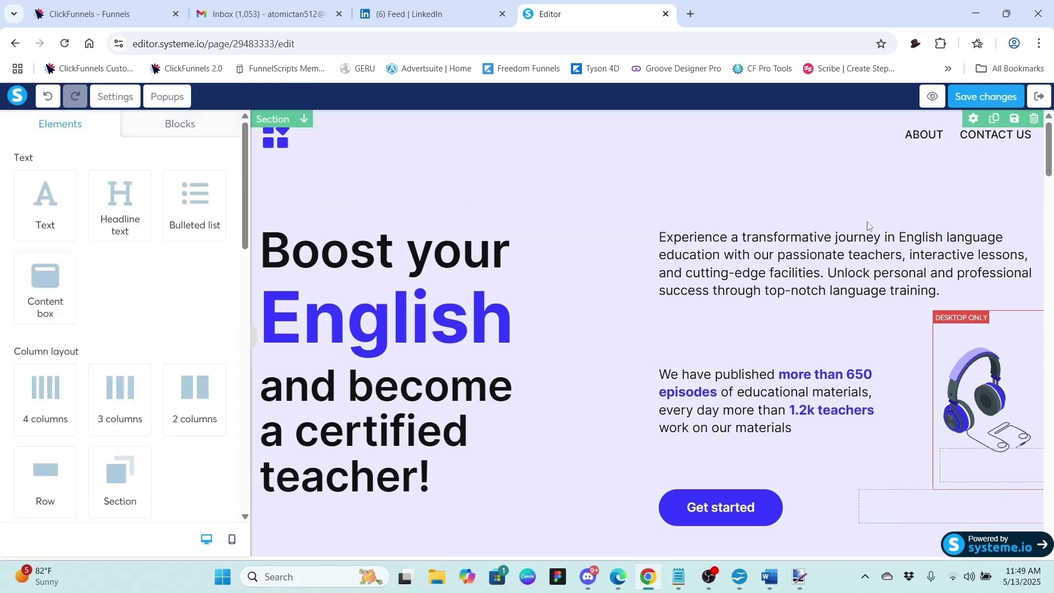
click(842, 231)
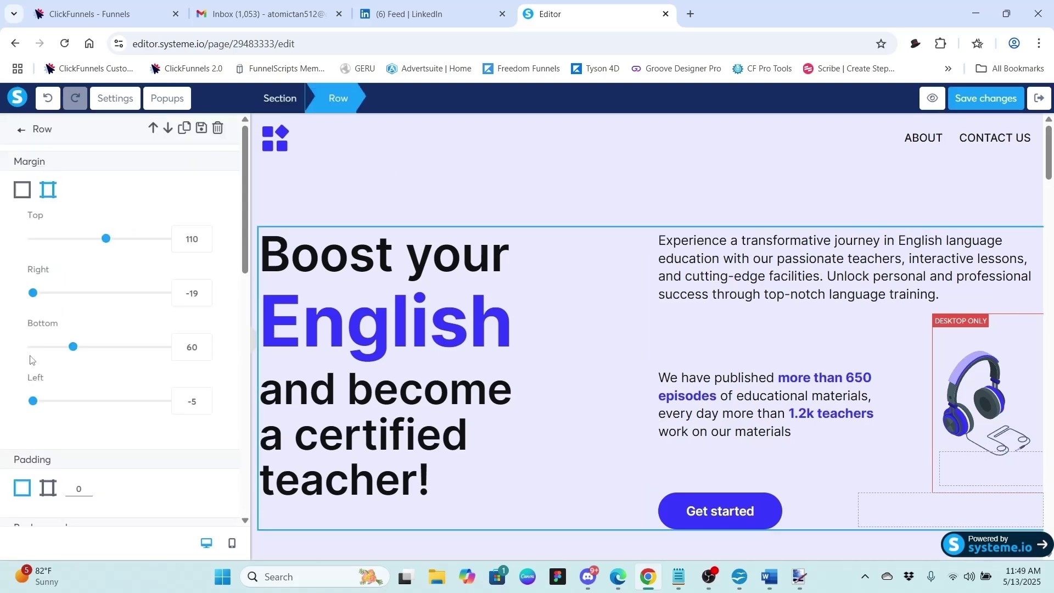
click(414, 171)
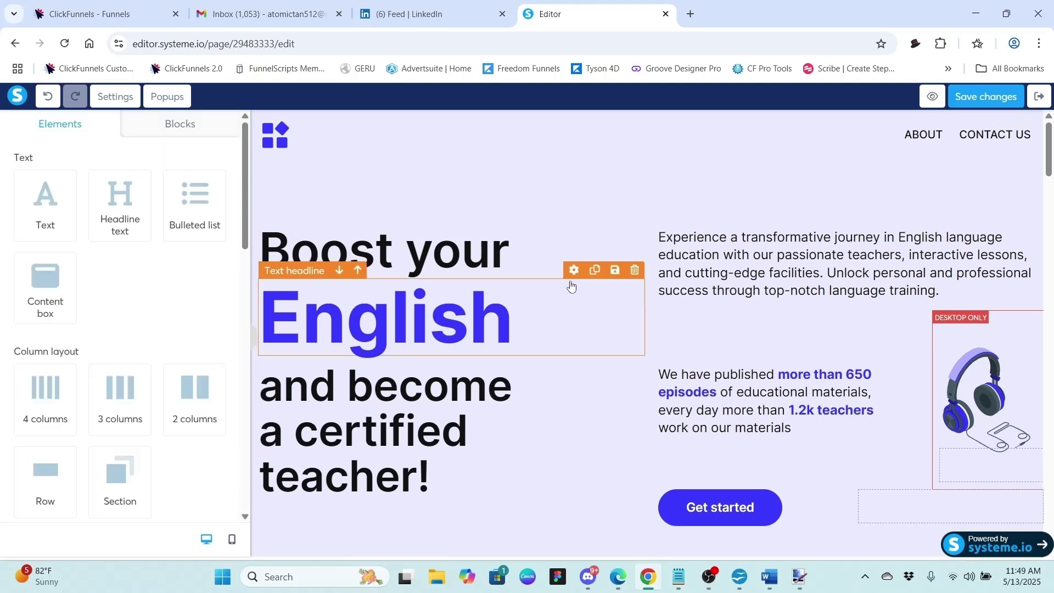
click(500, 288)
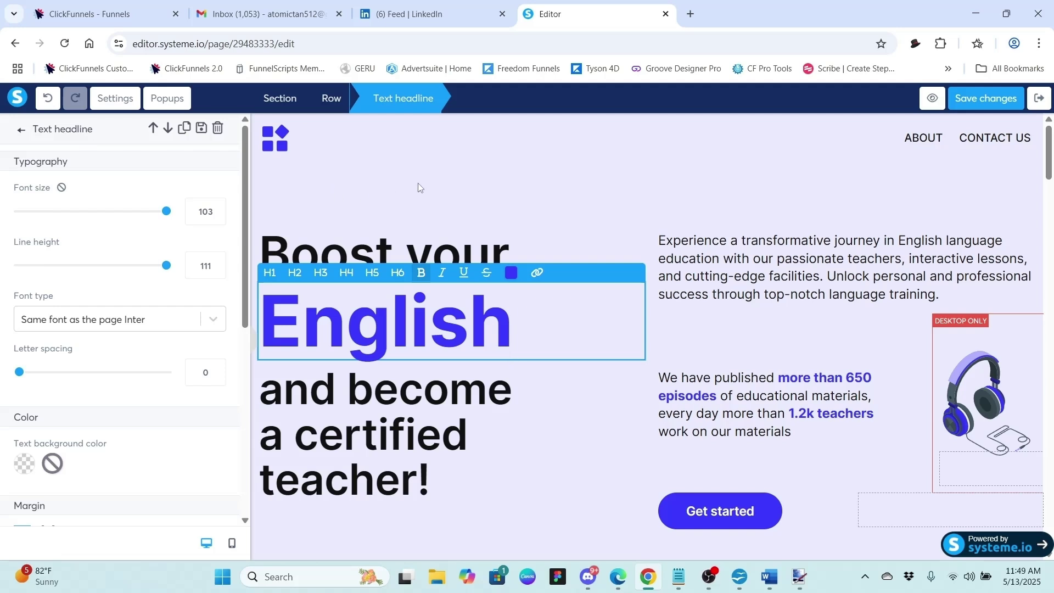
click(399, 193)
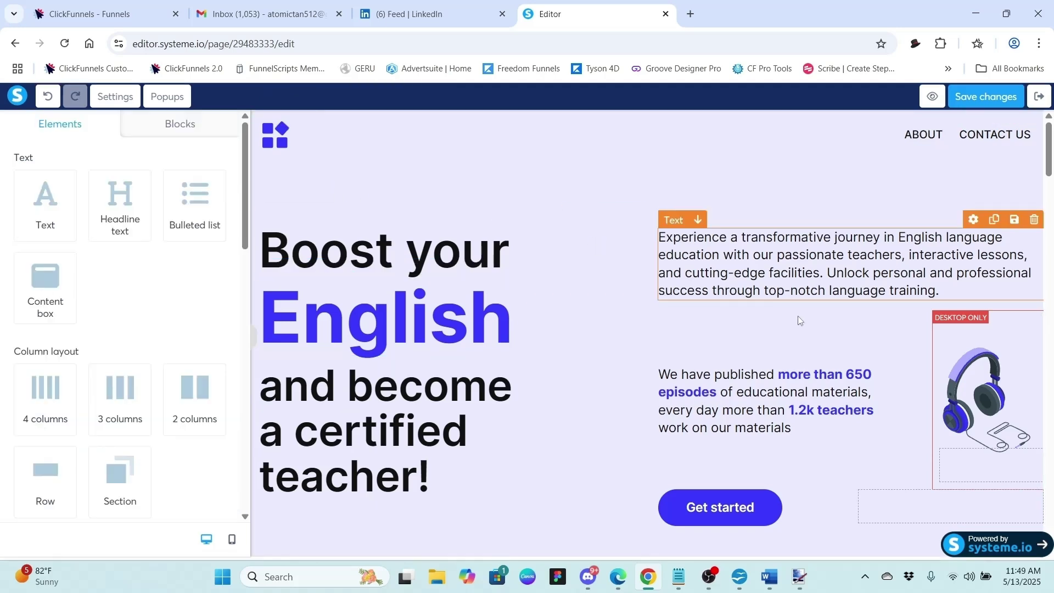
click(992, 407)
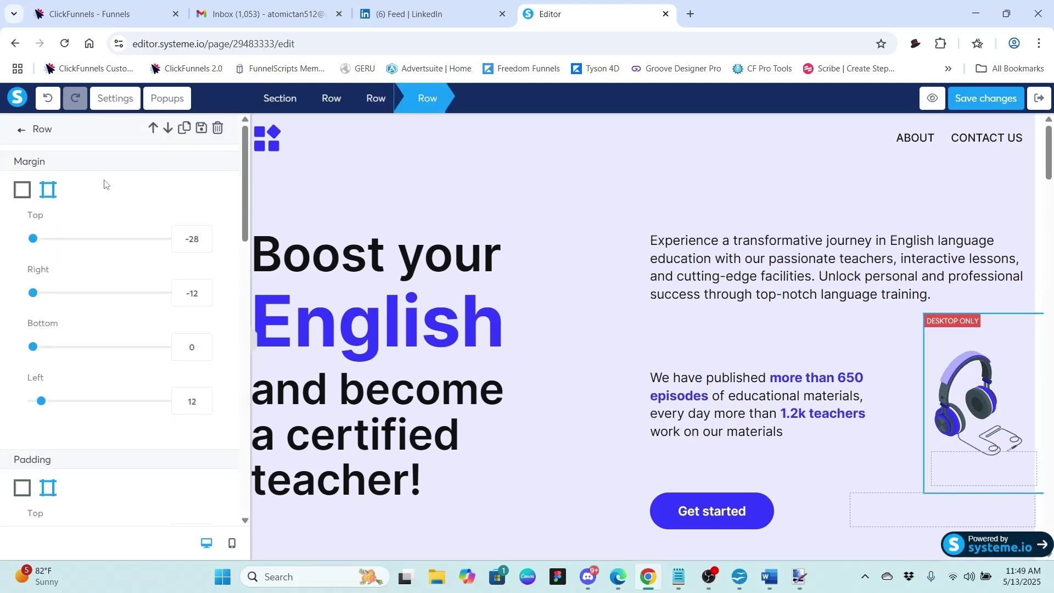
click(20, 130)
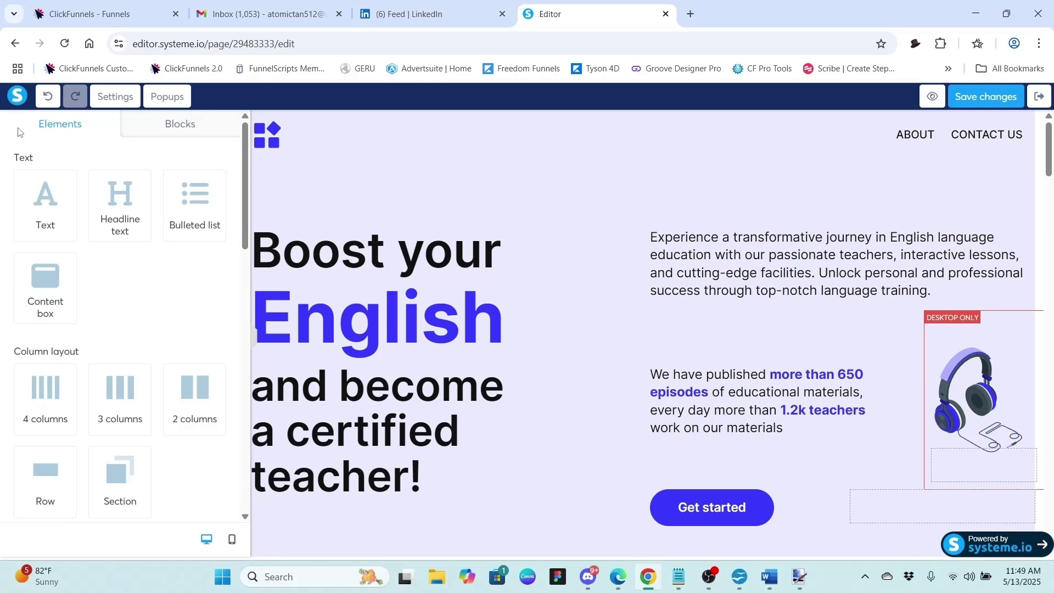
click(432, 160)
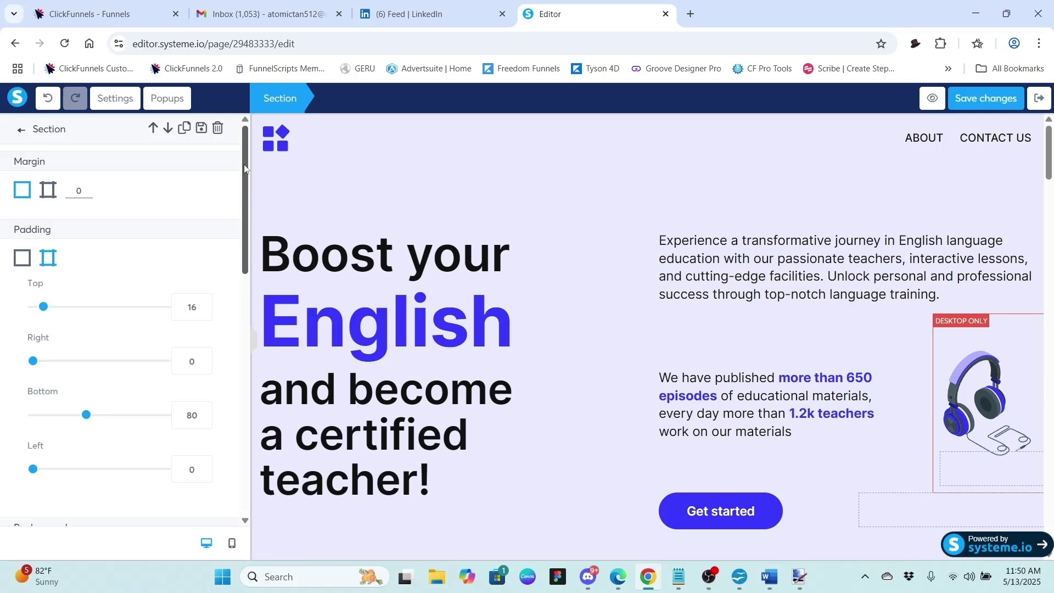
click(110, 100)
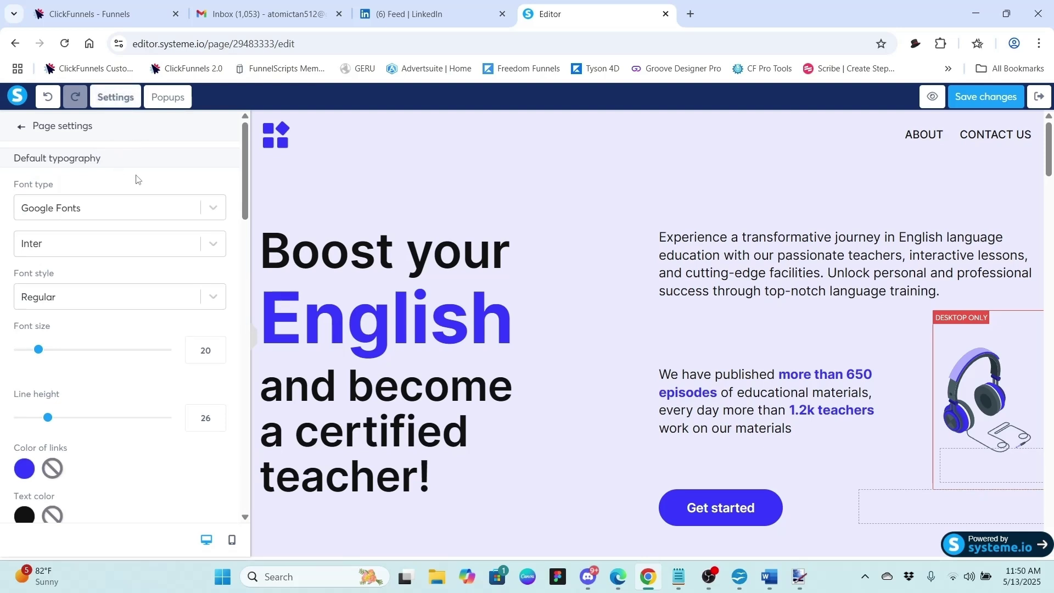
click(213, 250)
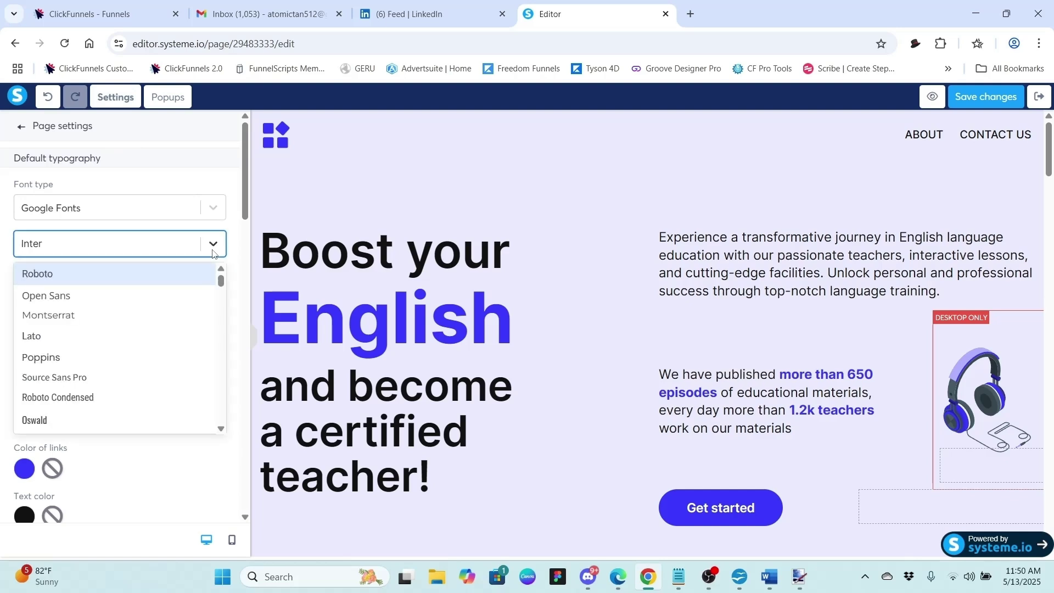
click(213, 252)
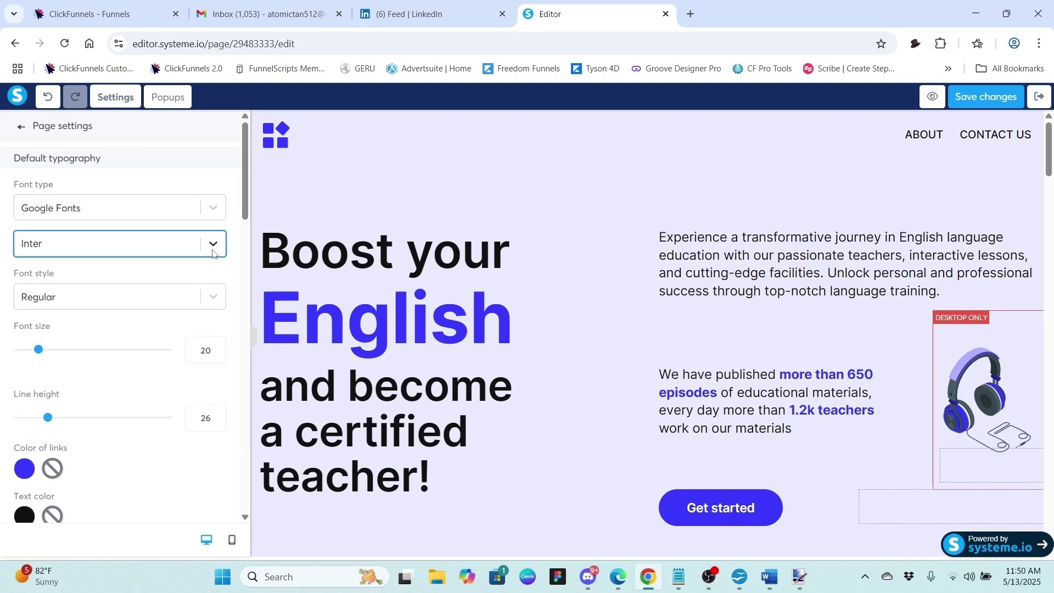
click(209, 214)
click(210, 215)
click(209, 216)
click(210, 215)
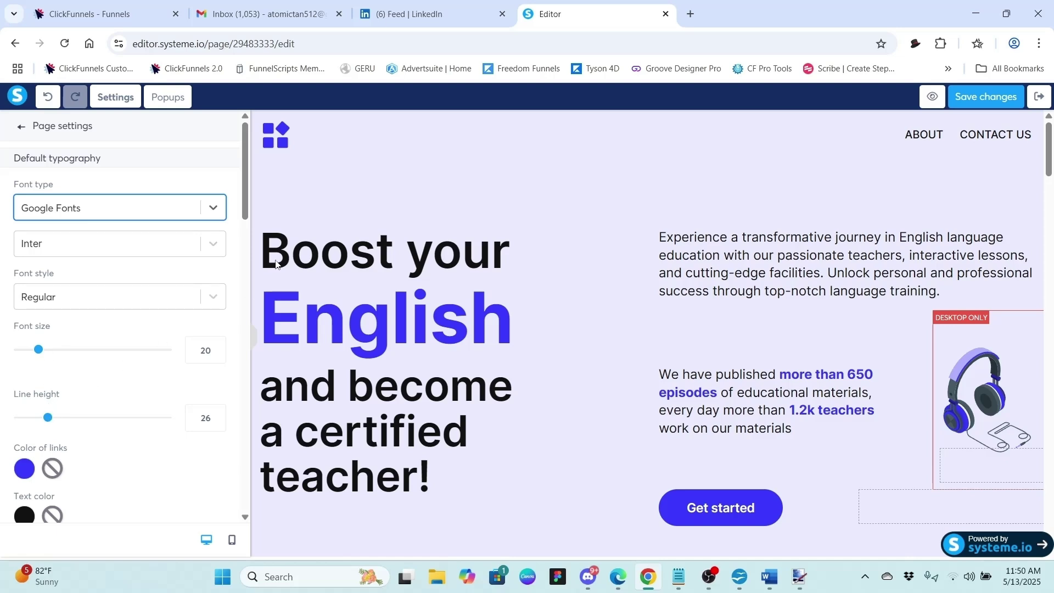
scroll(244, 157, down, 4)
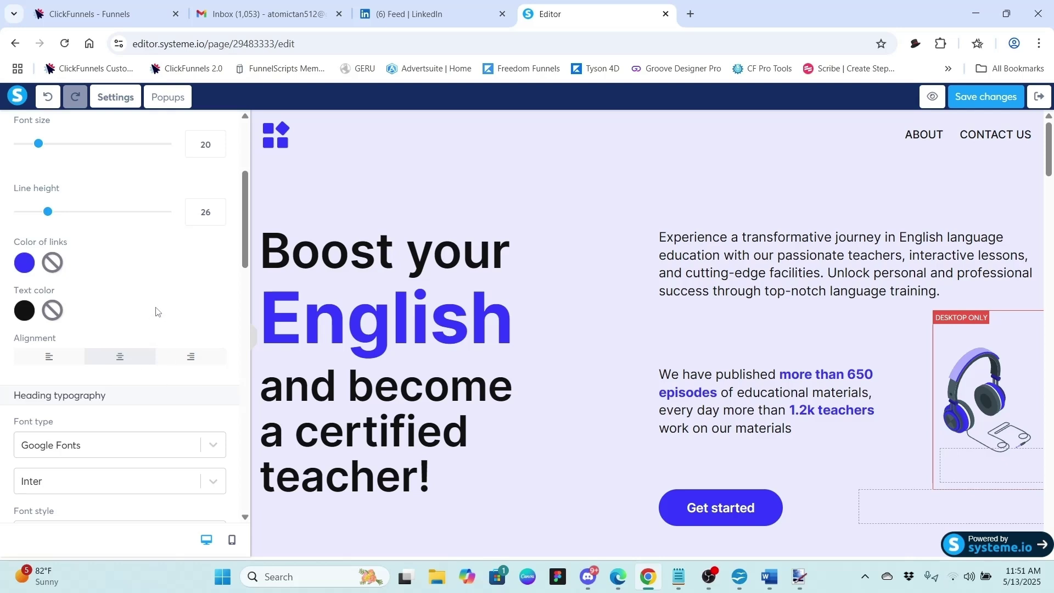
scroll(157, 312, down, 2)
scroll(124, 176, up, 6)
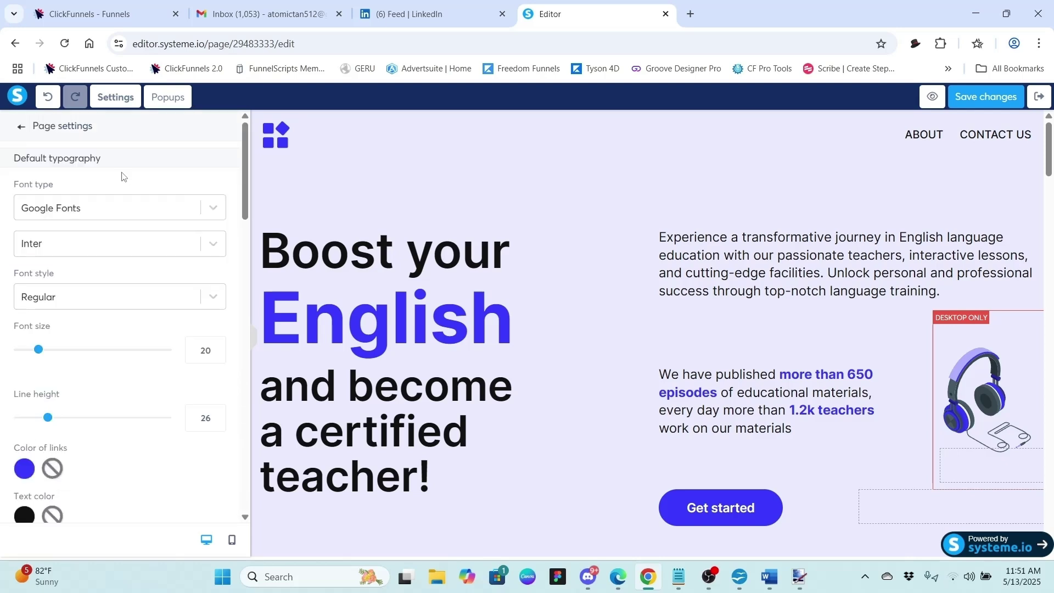
scroll(117, 182, down, 6)
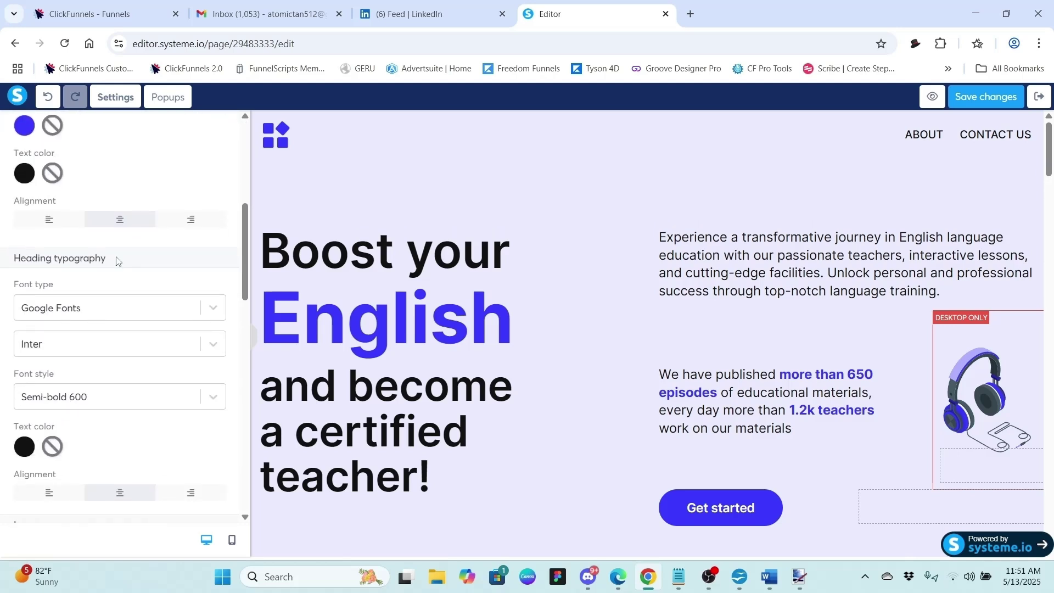
scroll(116, 258, down, 2)
scroll(108, 342, down, 4)
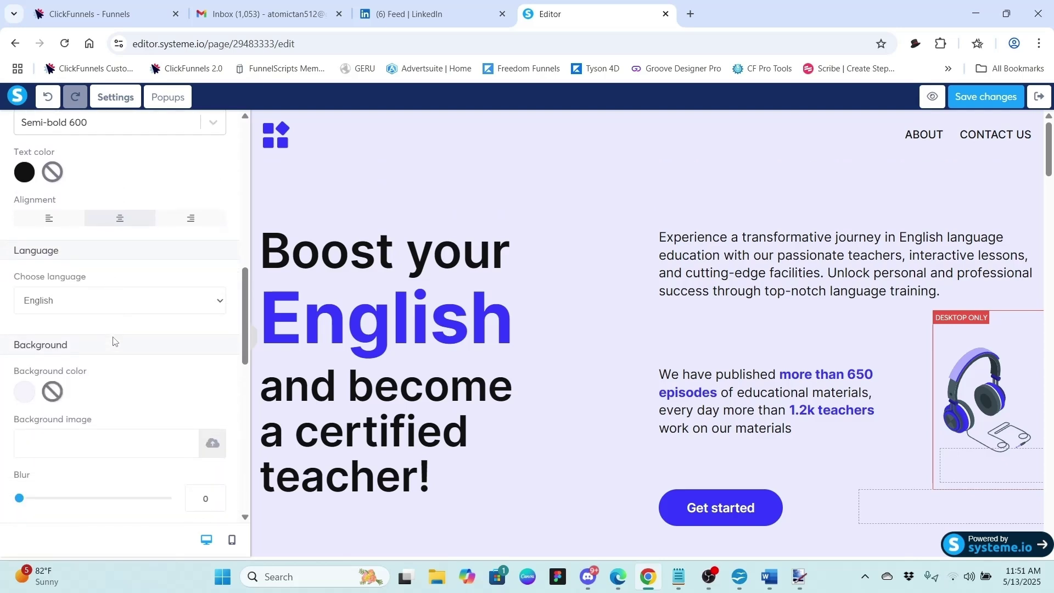
scroll(116, 313, down, 1)
scroll(116, 311, down, 4)
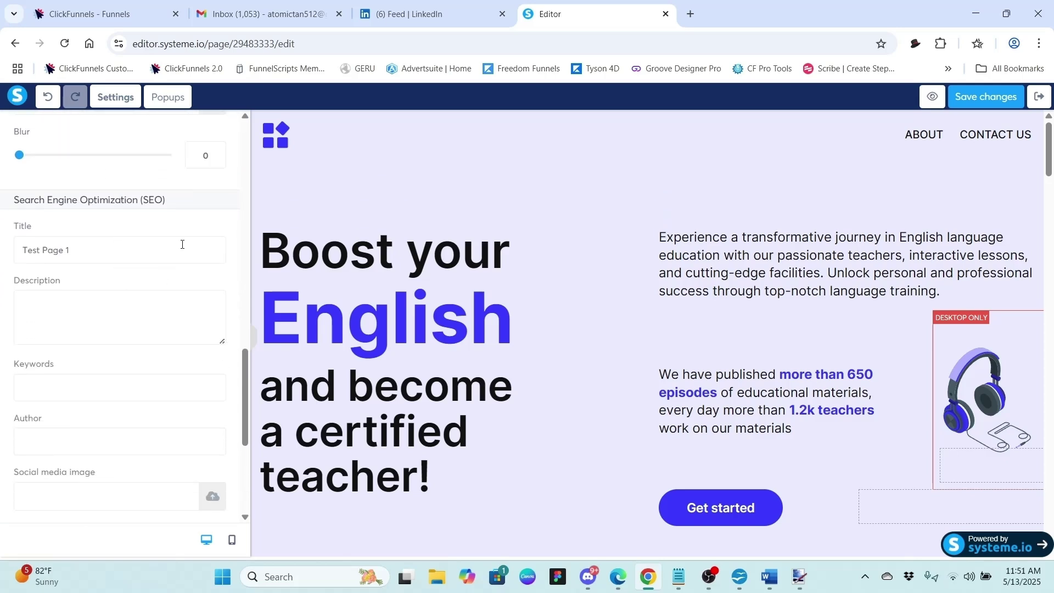
scroll(182, 244, down, 2)
scroll(182, 244, down, 2)
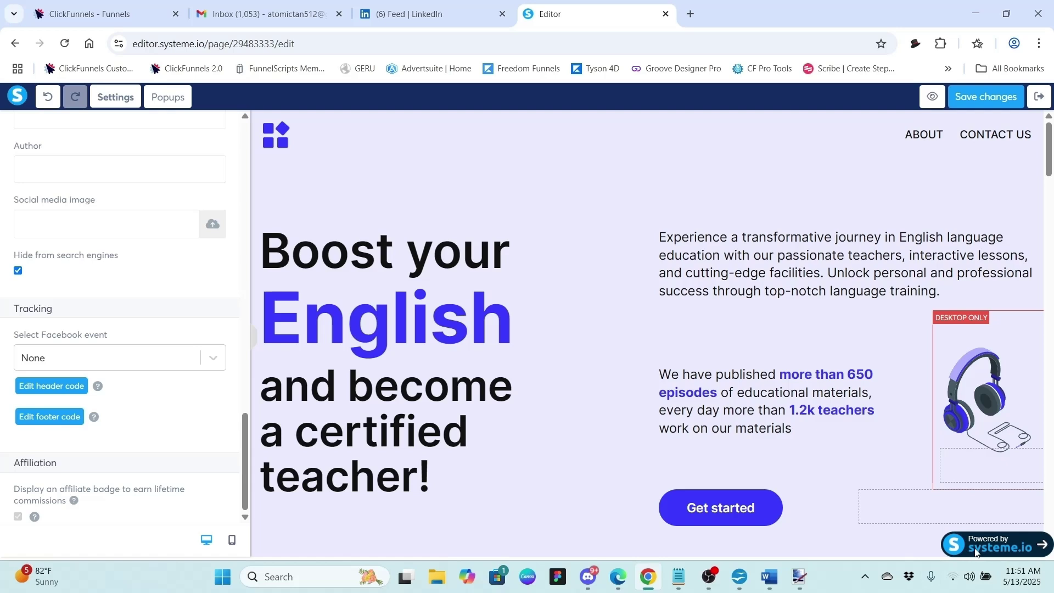
scroll(168, 434, up, 1)
scroll(168, 434, up, 5)
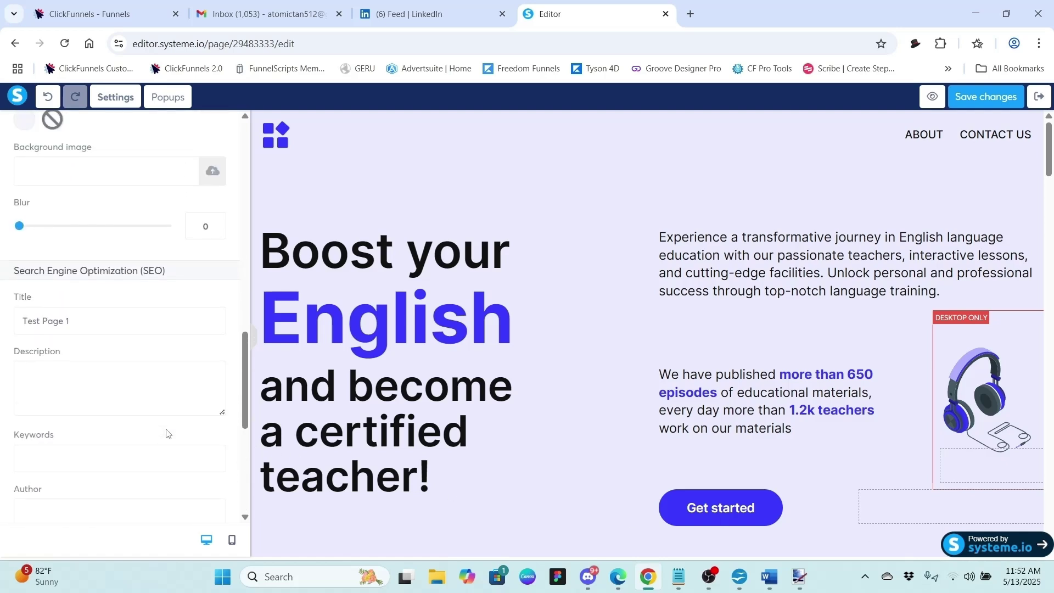
scroll(168, 434, up, 4)
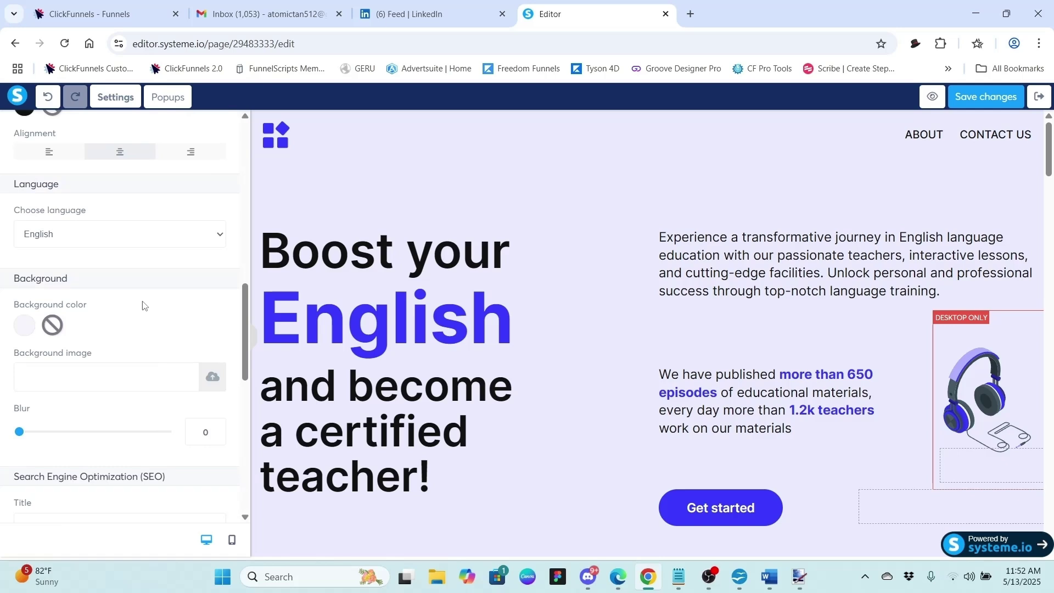
Step: Clear the page background colour and set it to the default red swatch
click(52, 326)
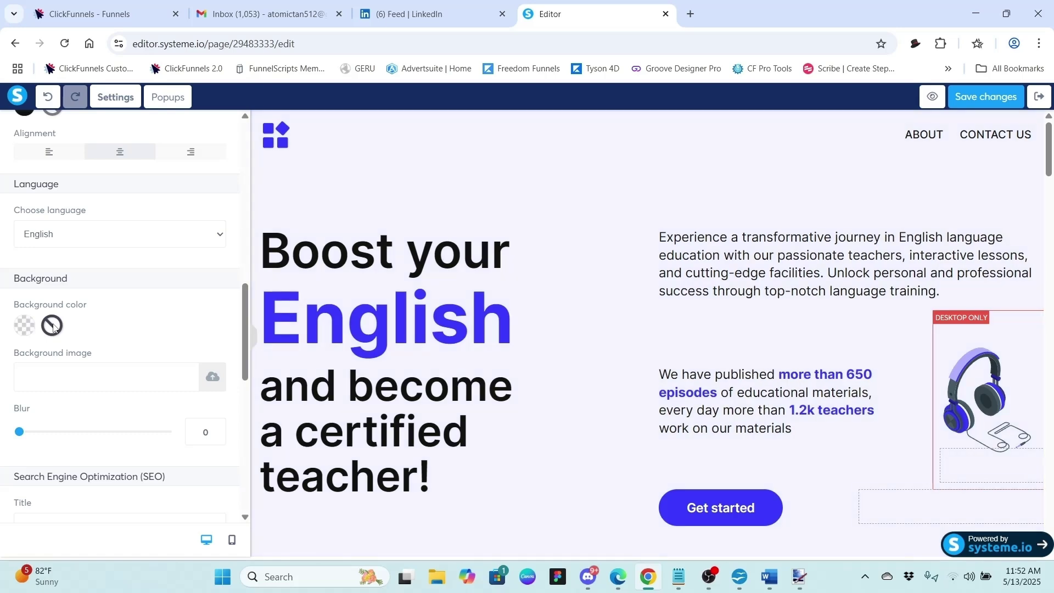
click(22, 327)
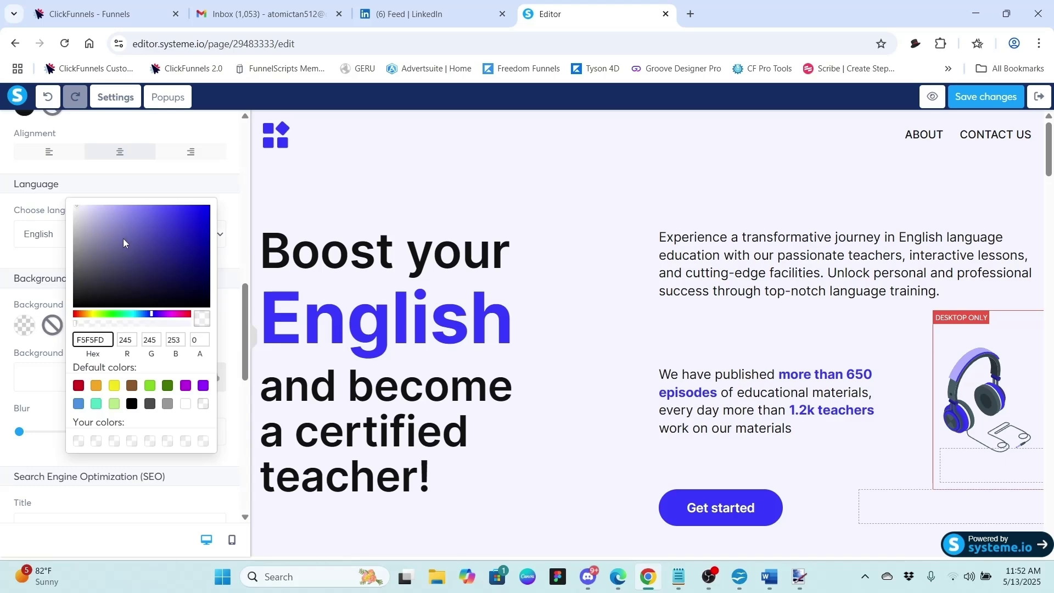
mouse_move(131, 236)
mouse_down()
mouse_move(147, 251)
mouse_move(132, 248)
mouse_up()
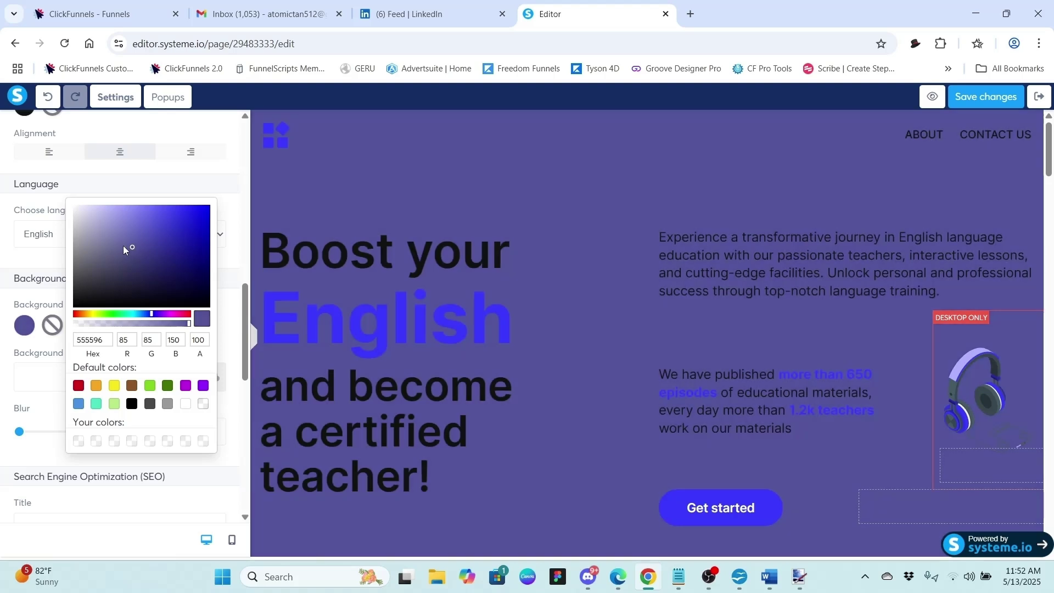
click(78, 387)
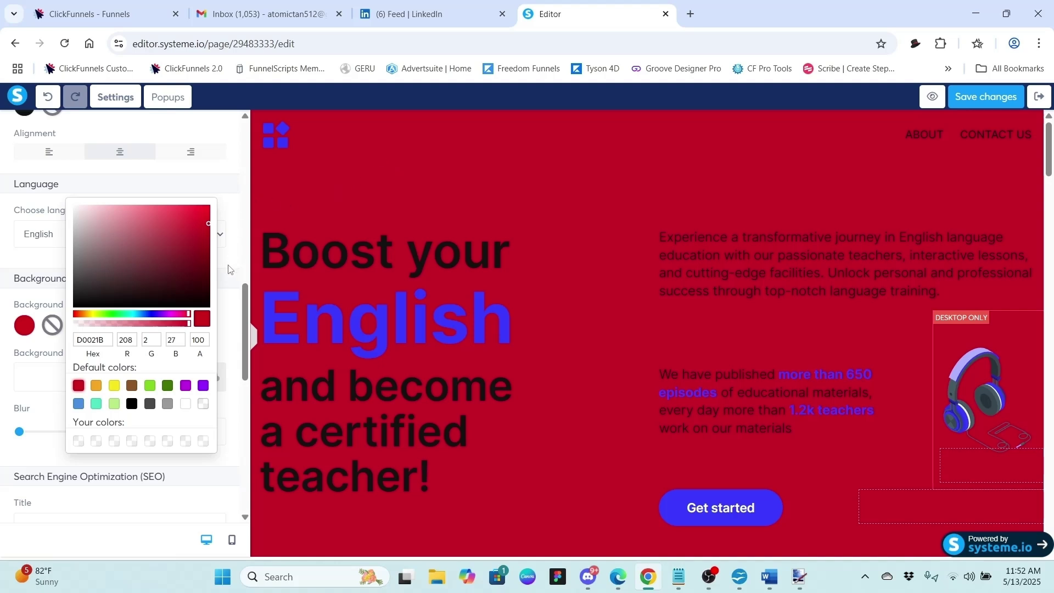
click(235, 252)
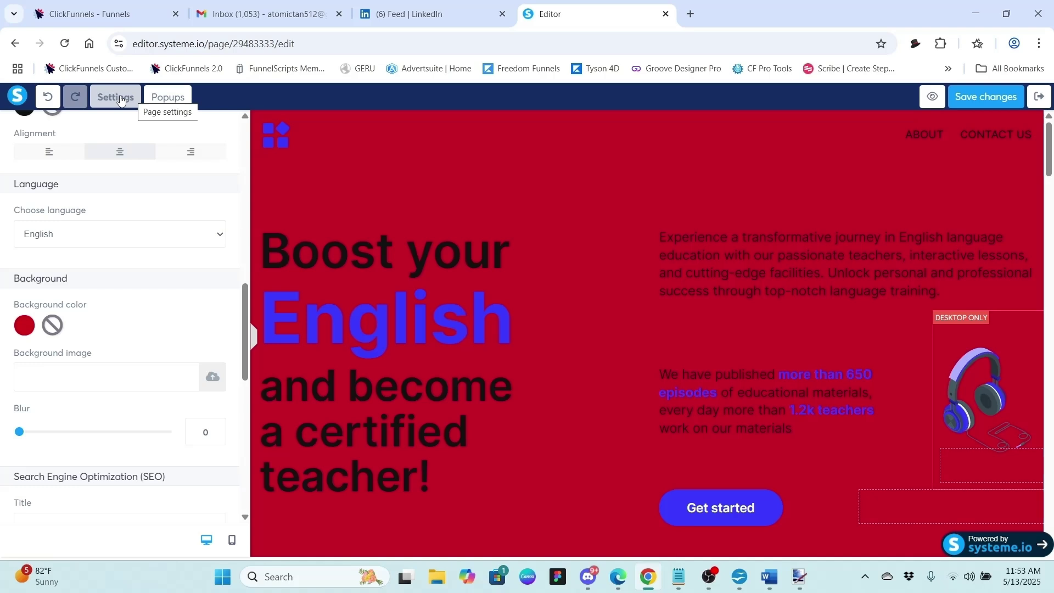
Step: Select the hero section and scroll its settings down to Background
click(388, 185)
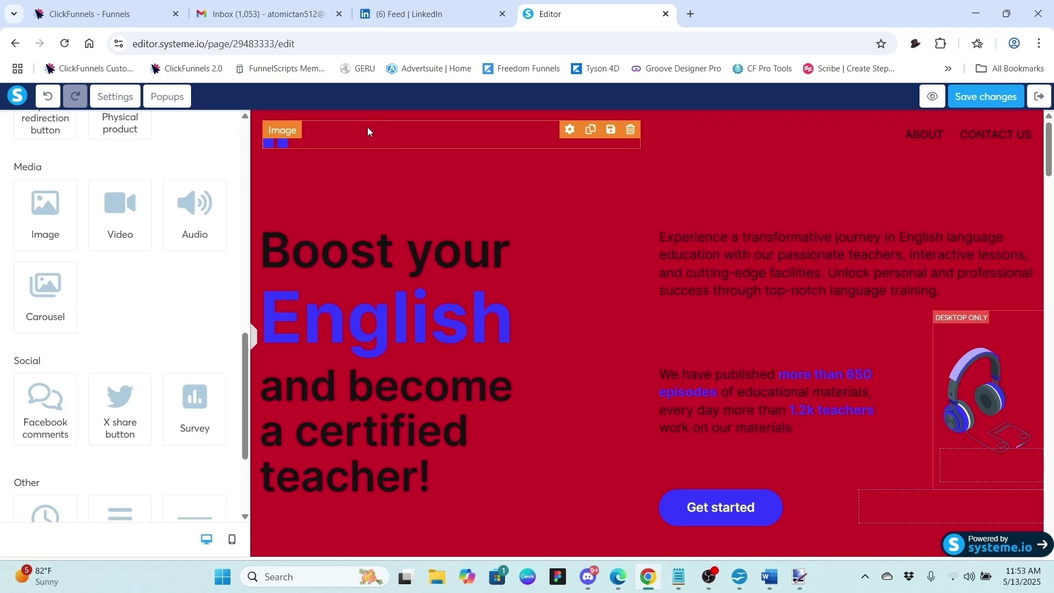
click(455, 114)
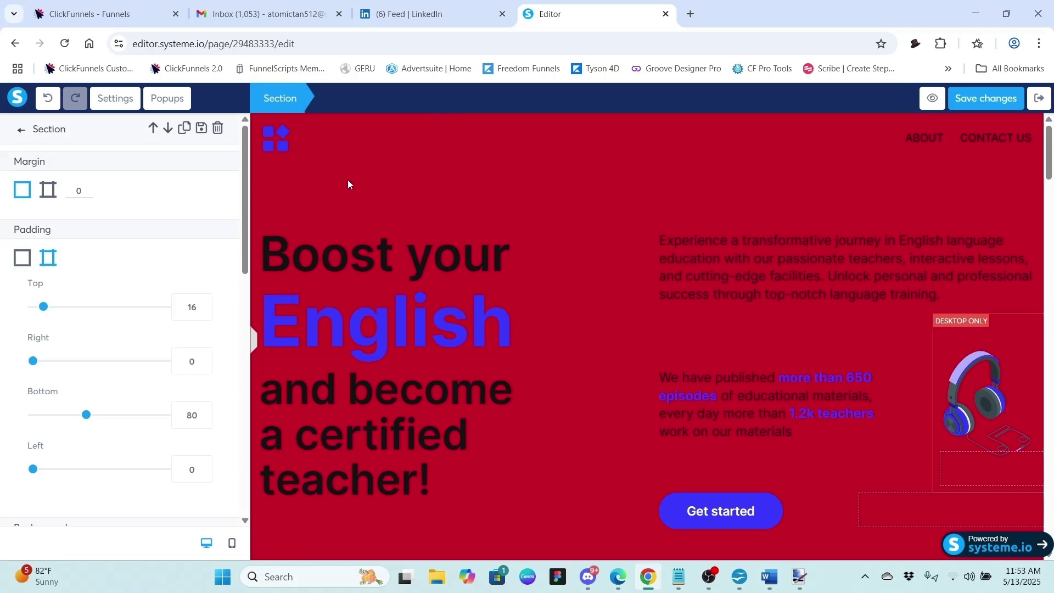
drag(250, 181, 233, 314)
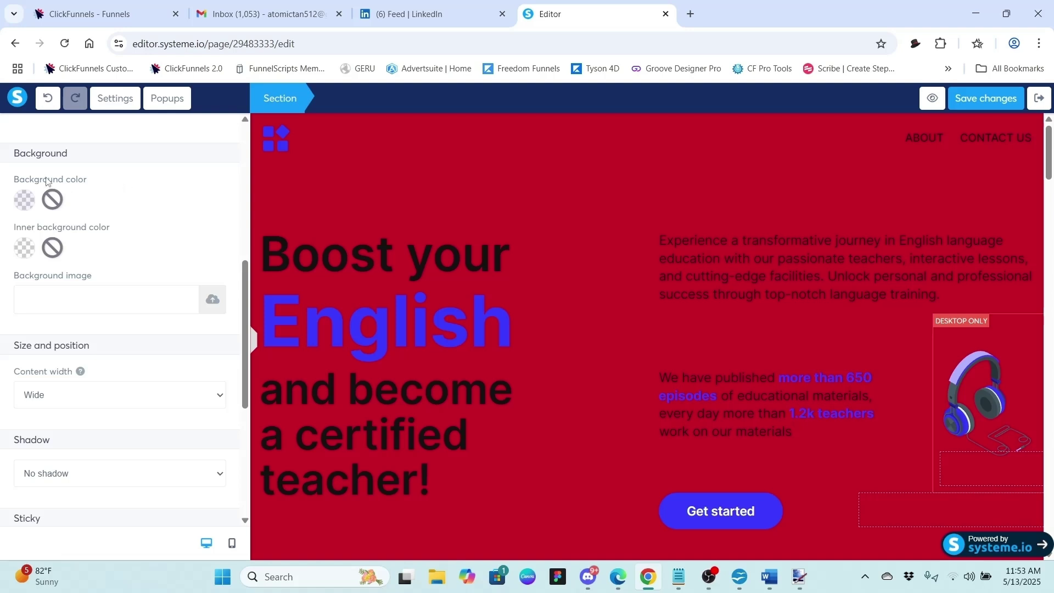
Step: Set the hero section's inner background to white FFFFFF at 100 opacity
click(25, 249)
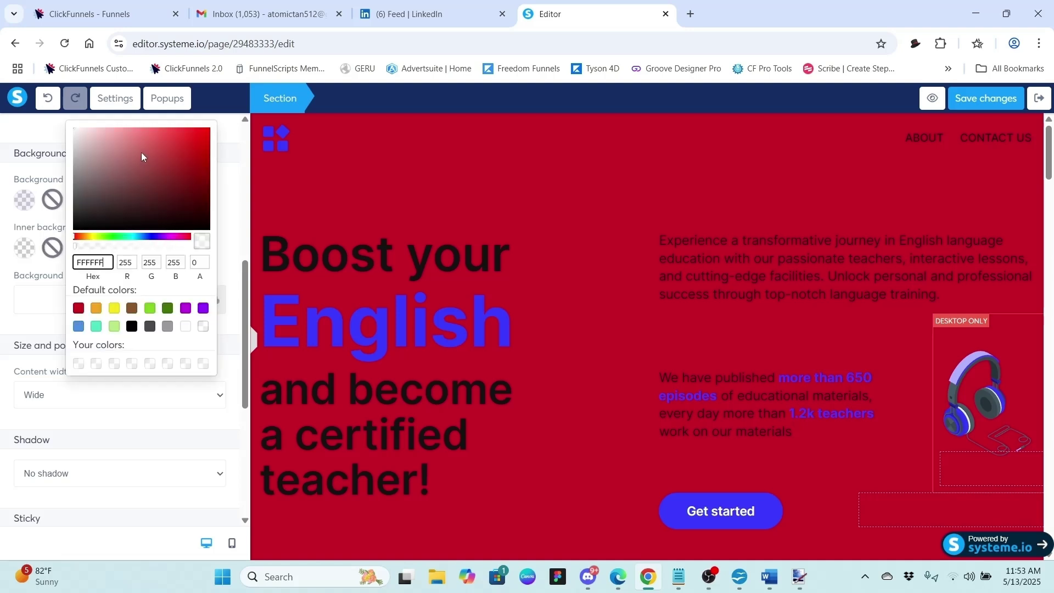
click(76, 251)
drag(77, 251, 193, 257)
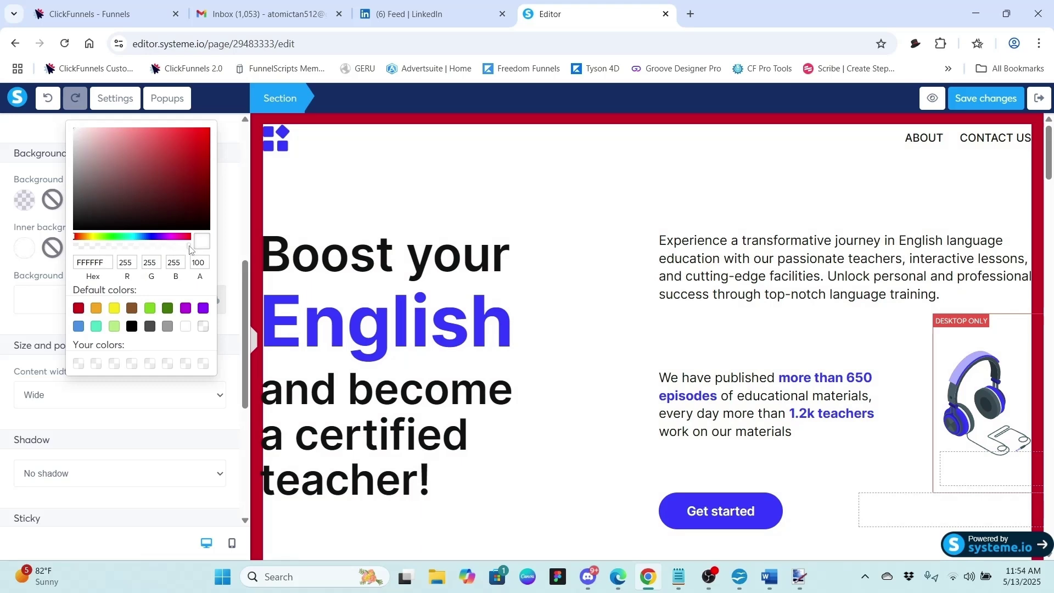
drag(190, 250, 155, 253)
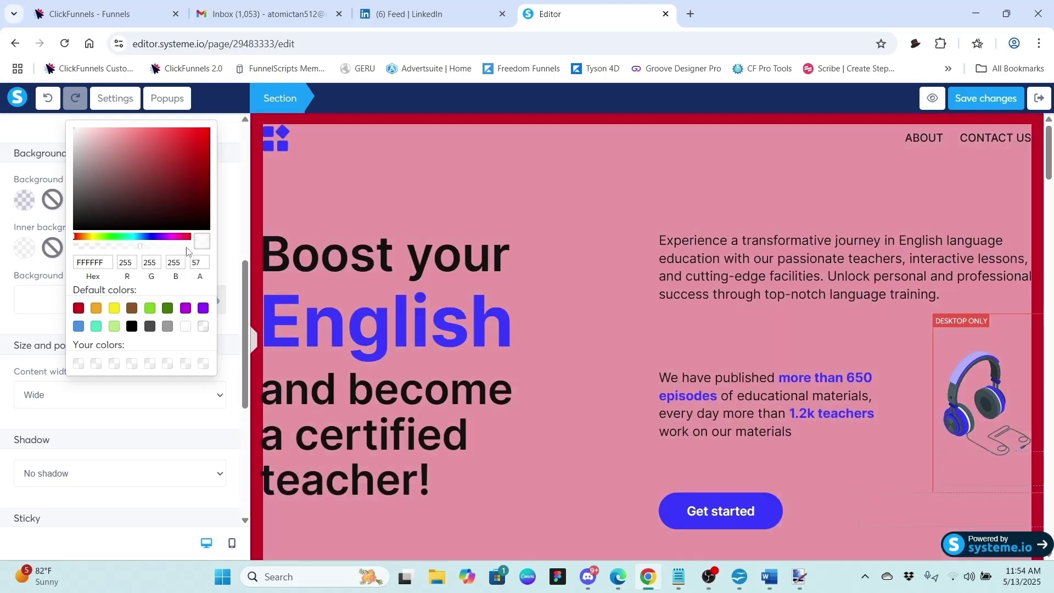
click(188, 251)
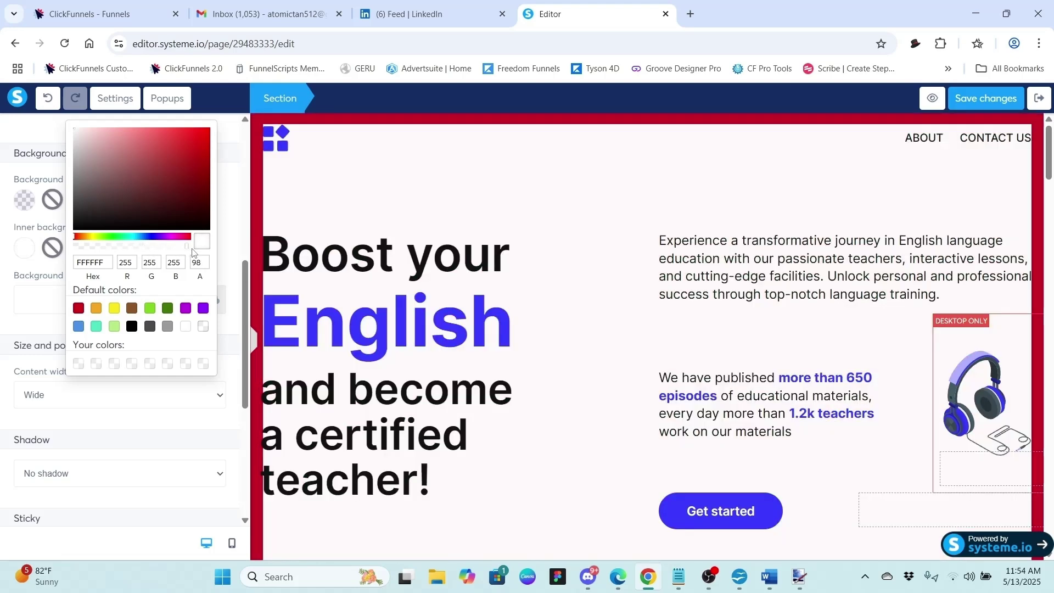
click(193, 252)
click(240, 222)
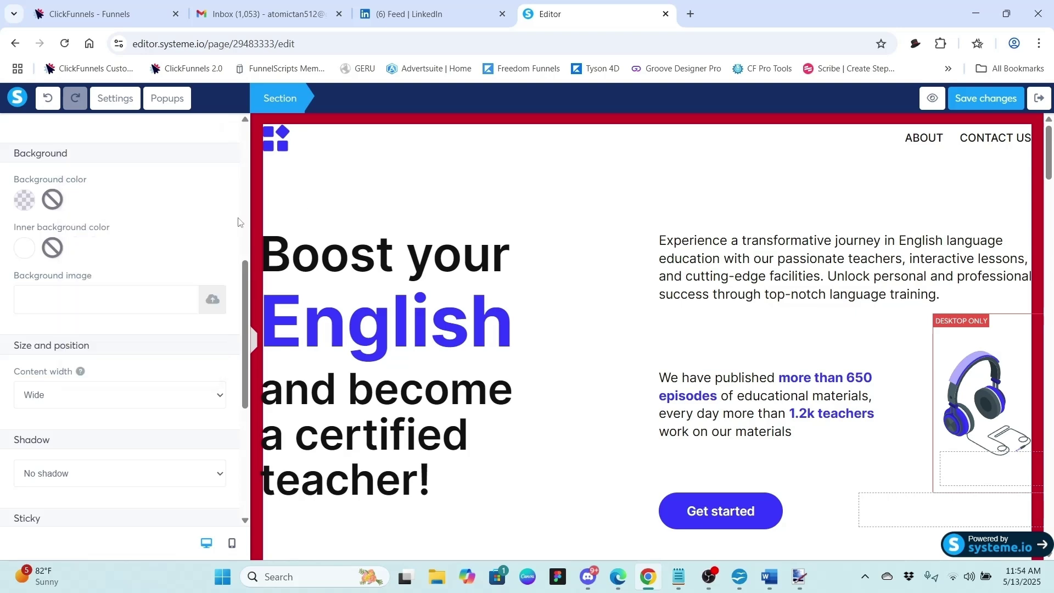
Step: Make the hero section's outer background solid black at alpha 100
click(23, 204)
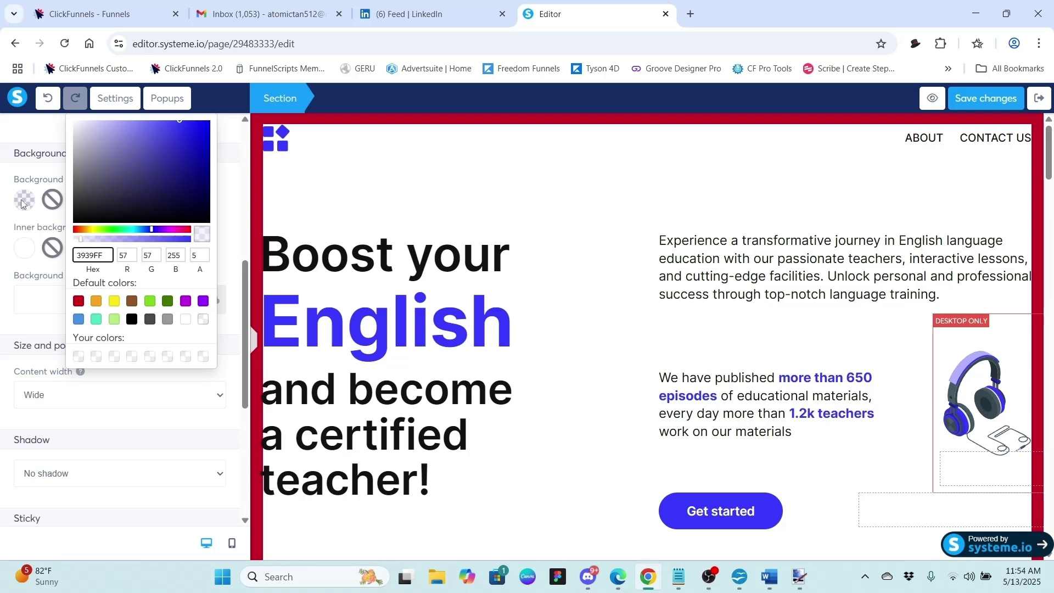
click(81, 245)
drag(85, 205, 61, 247)
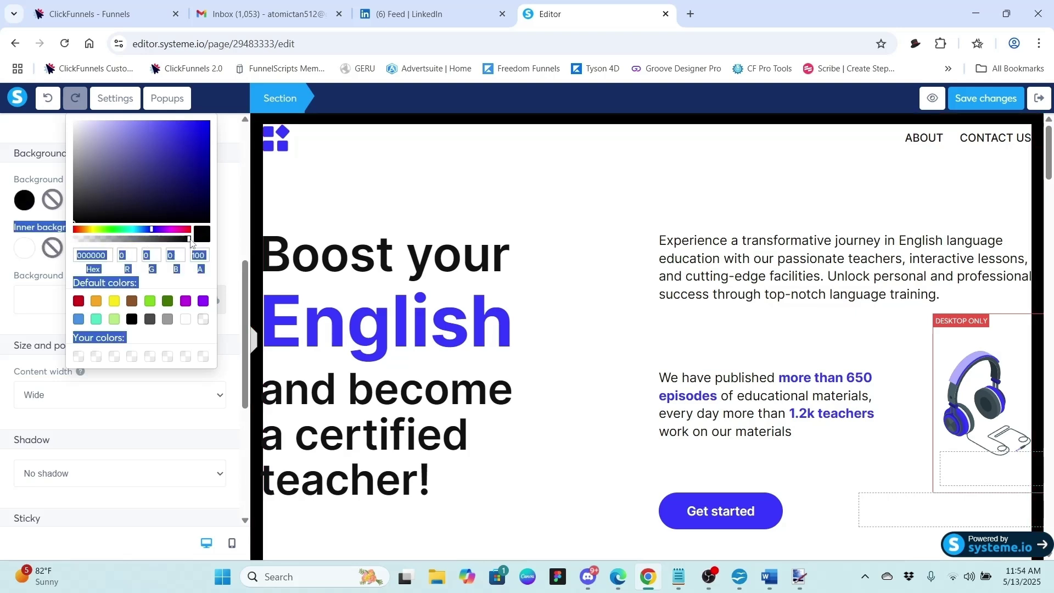
drag(191, 242, 188, 241)
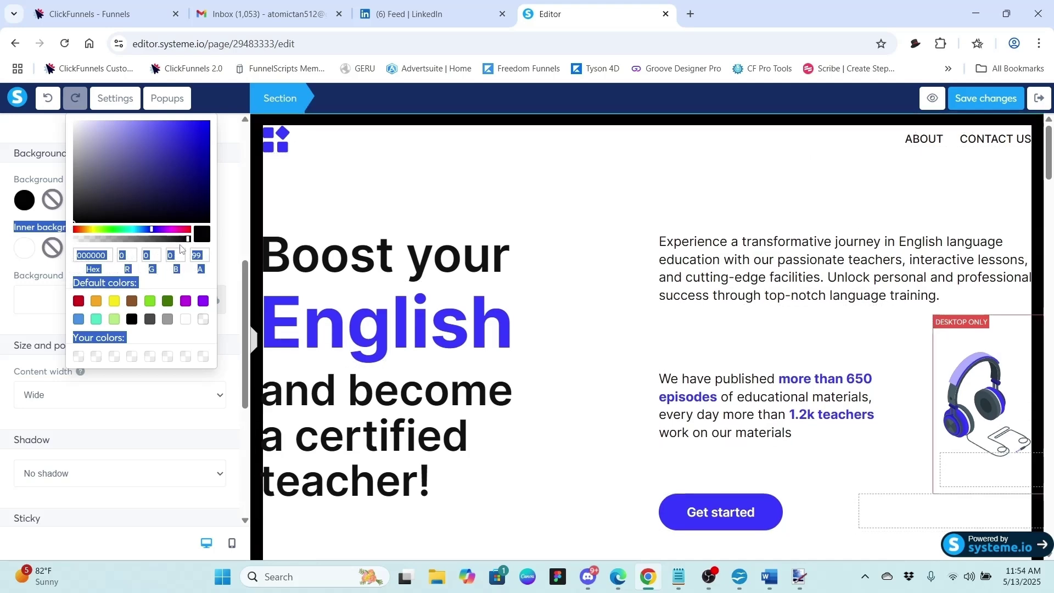
drag(182, 242, 135, 242)
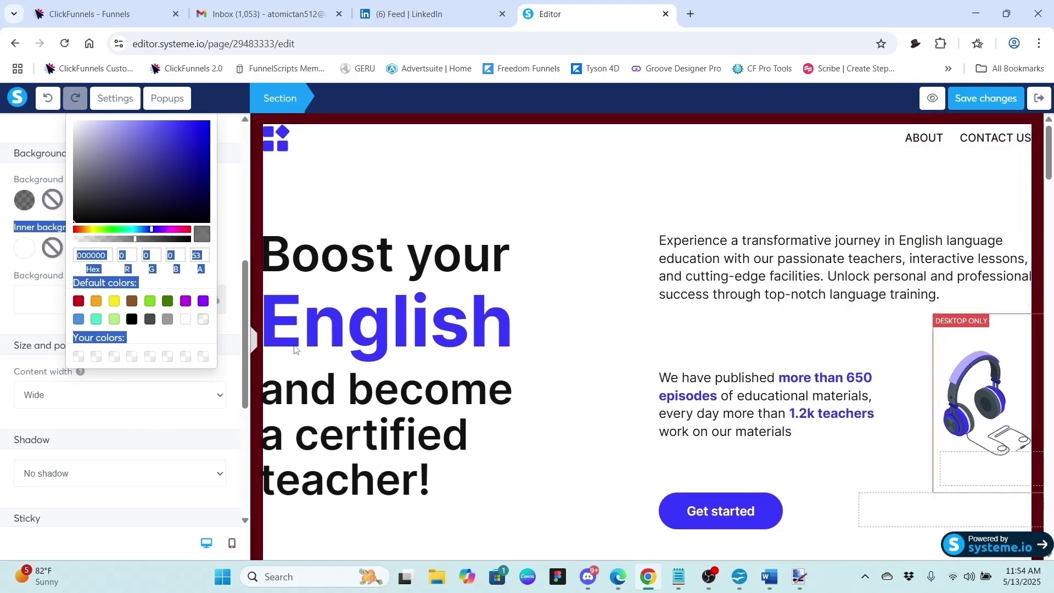
click(238, 184)
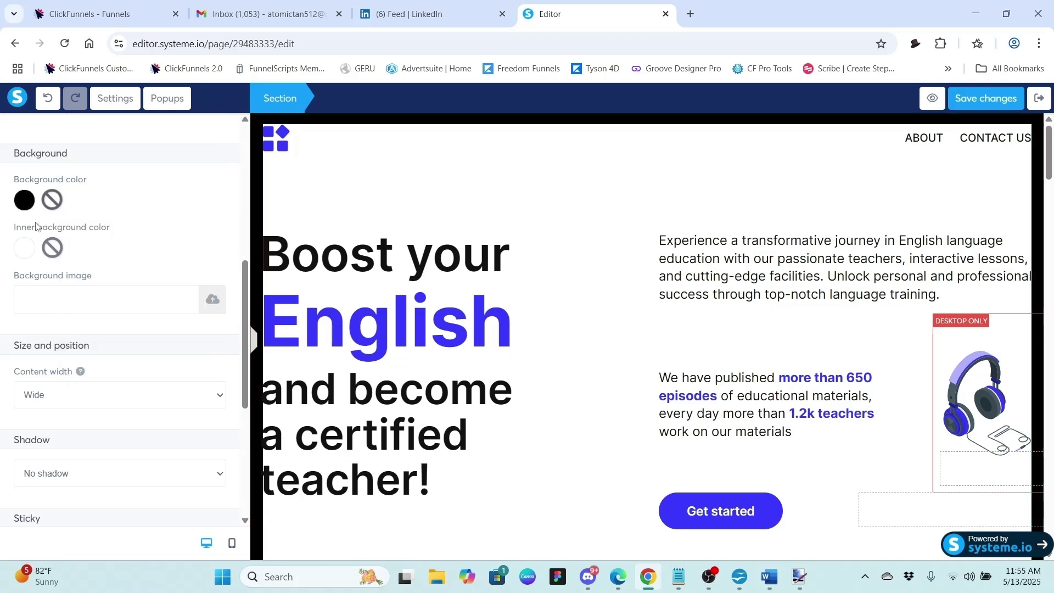
Step: Try a semi-transparent inner background, then restore it to opaque white
click(26, 253)
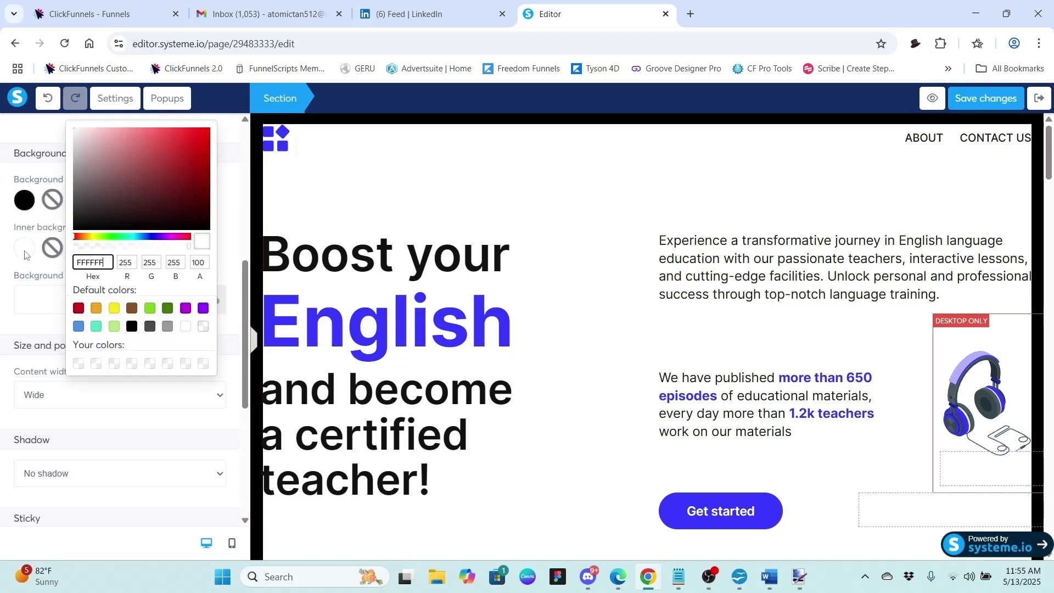
click(190, 250)
drag(162, 249, 220, 296)
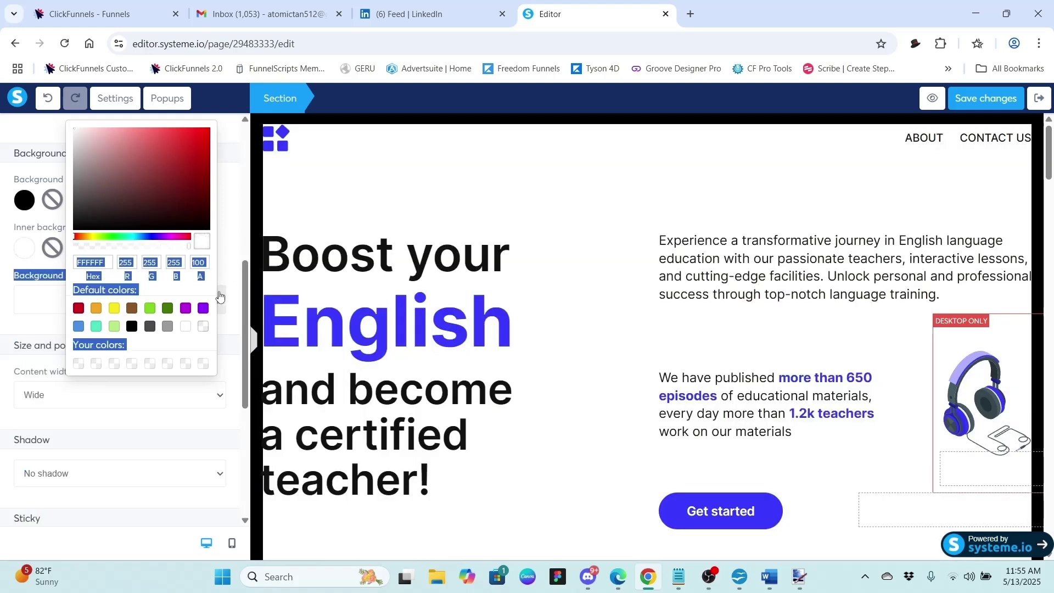
click(236, 206)
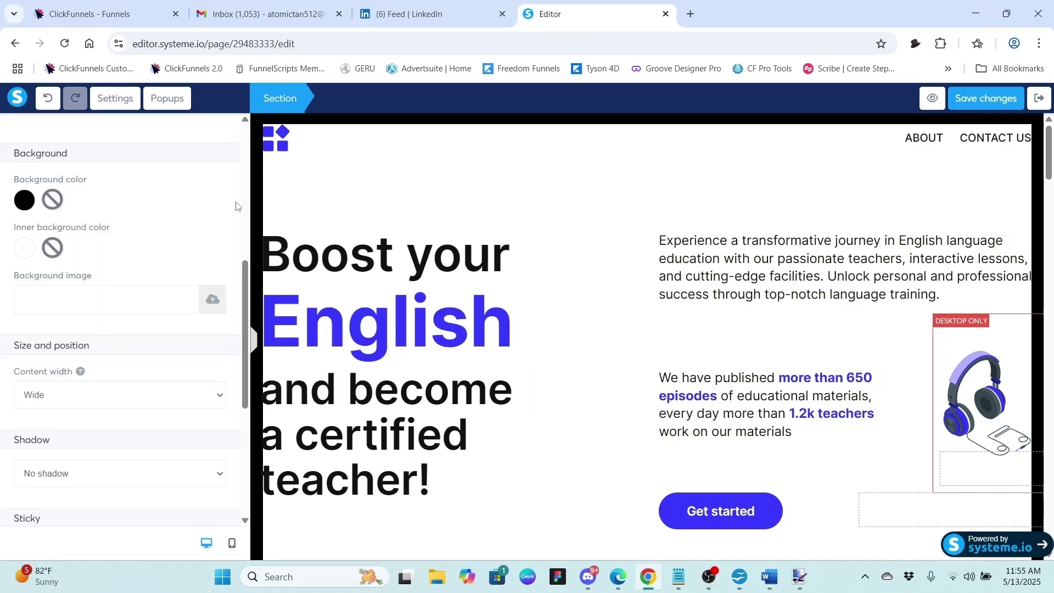
click(23, 200)
click(189, 240)
drag(129, 237, 68, 245)
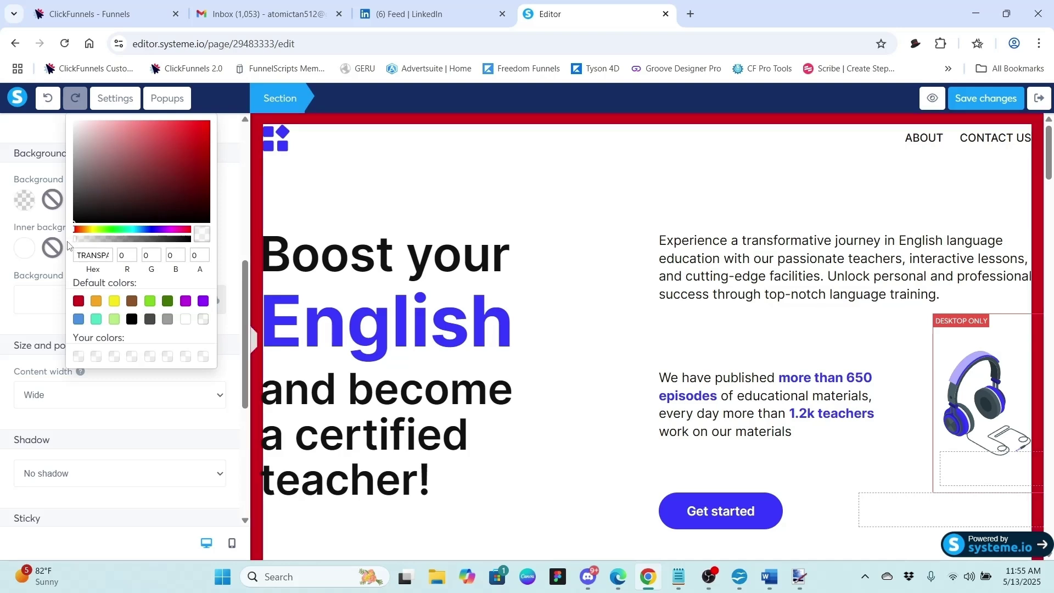
click(12, 218)
click(22, 245)
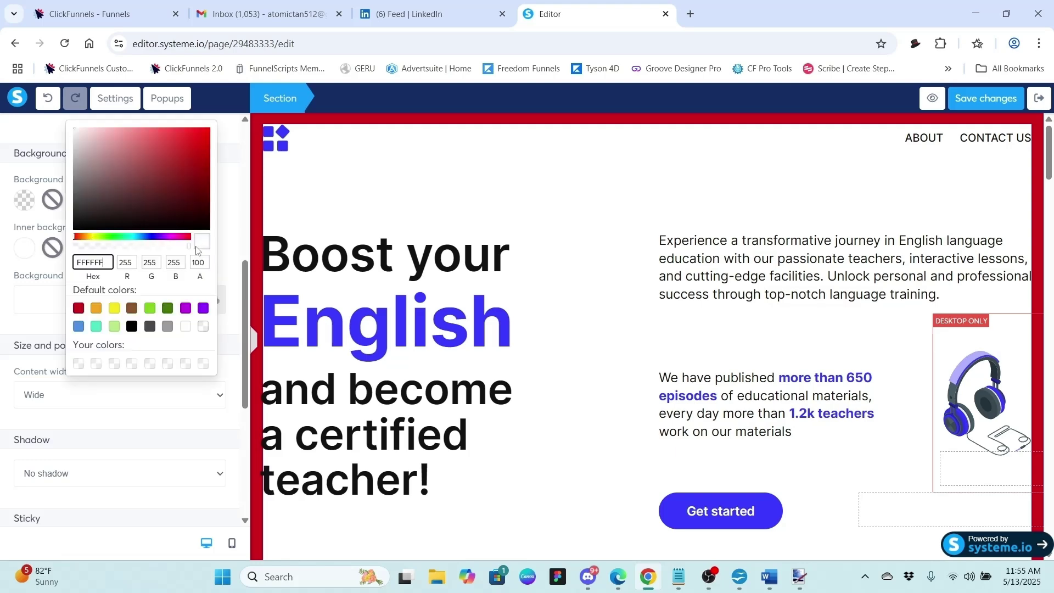
drag(195, 246, 185, 246)
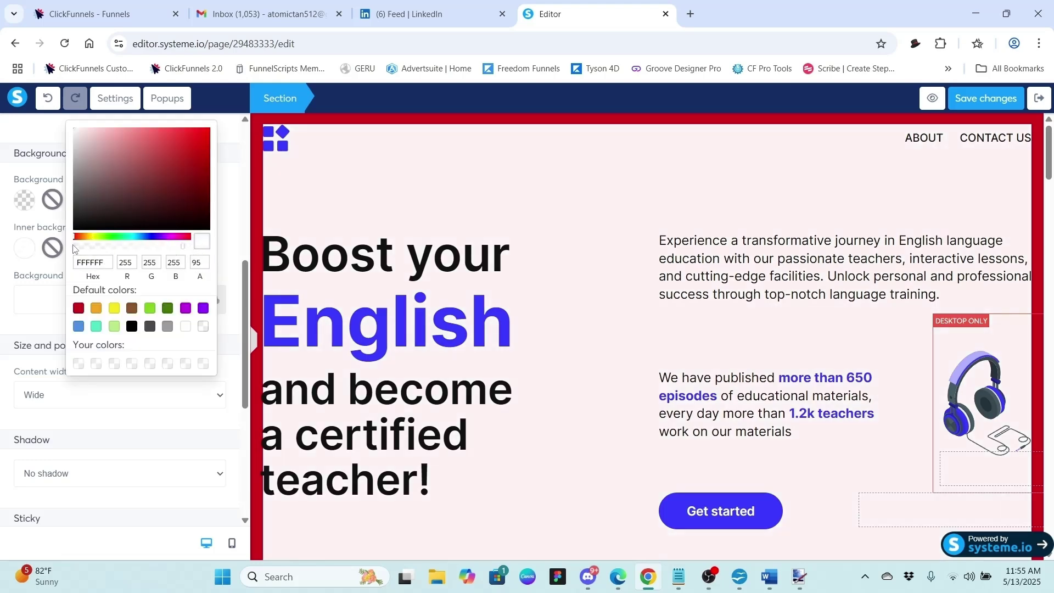
drag(73, 248, 57, 251)
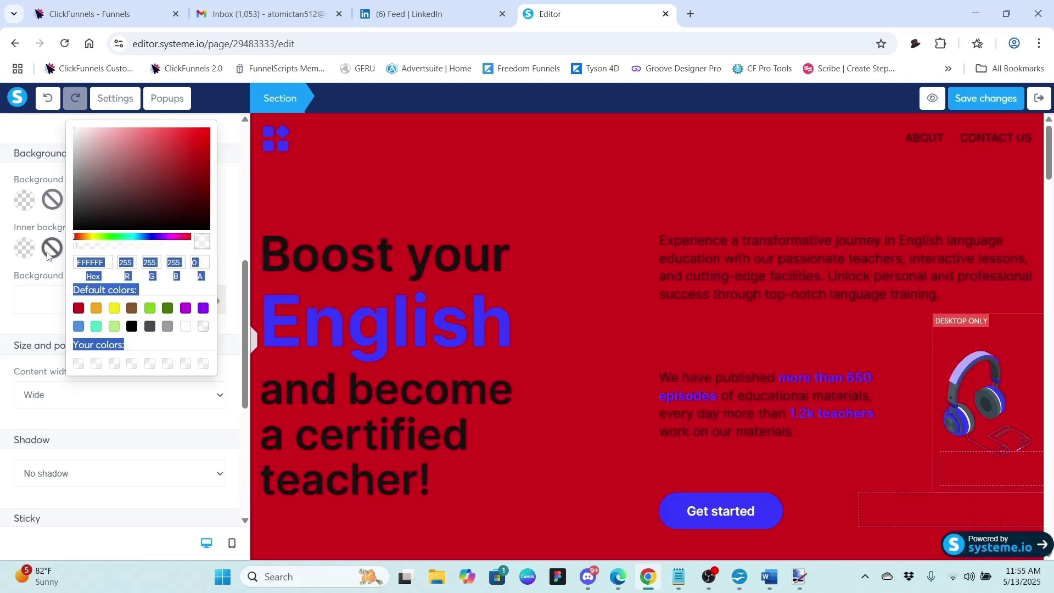
click(11, 134)
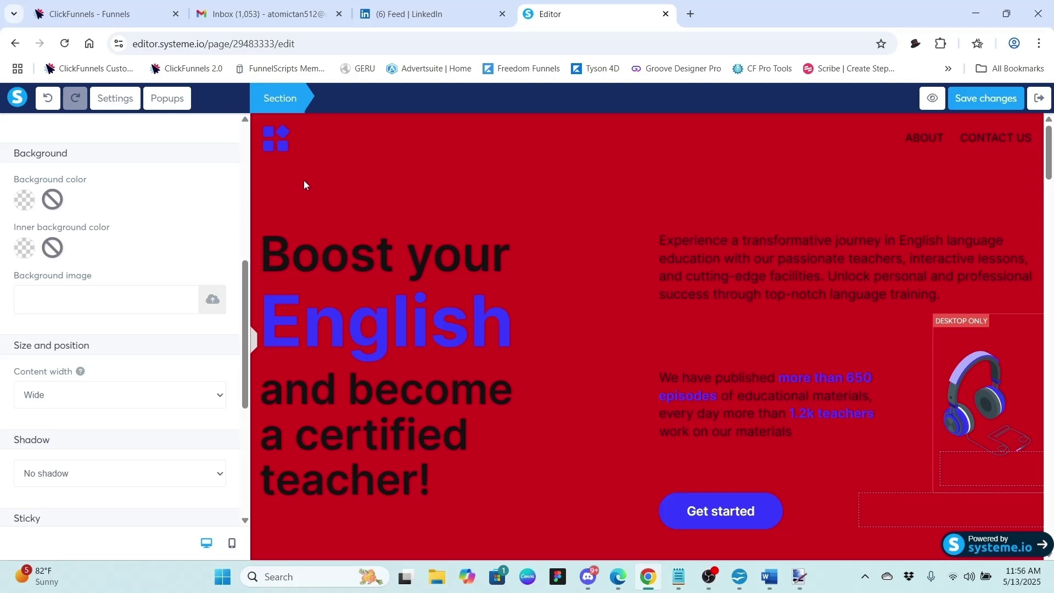
Step: Return to Page settings and scroll down to the page Background options
click(107, 100)
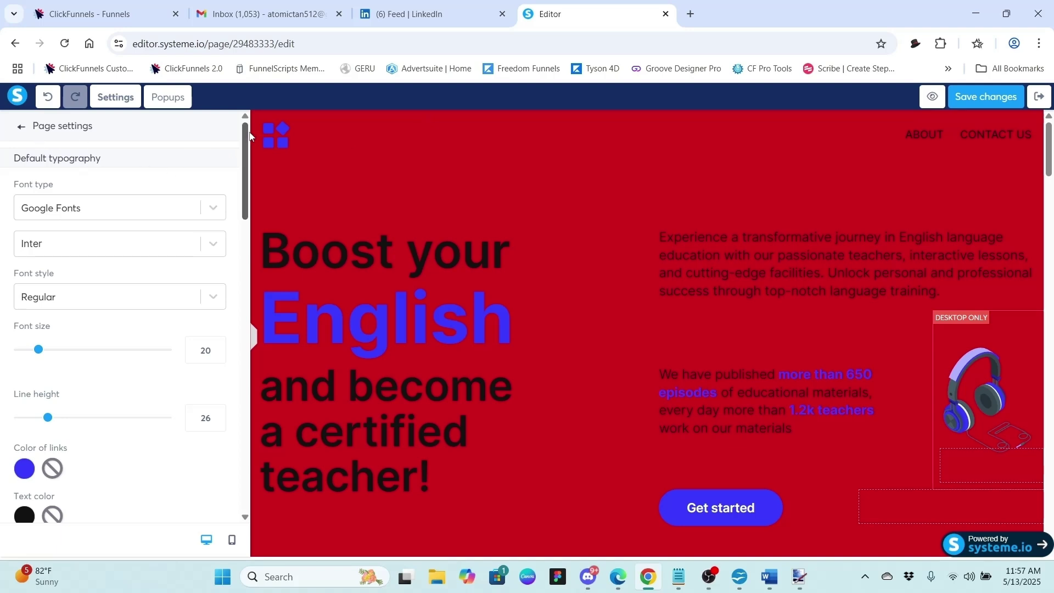
drag(248, 134, 248, 190)
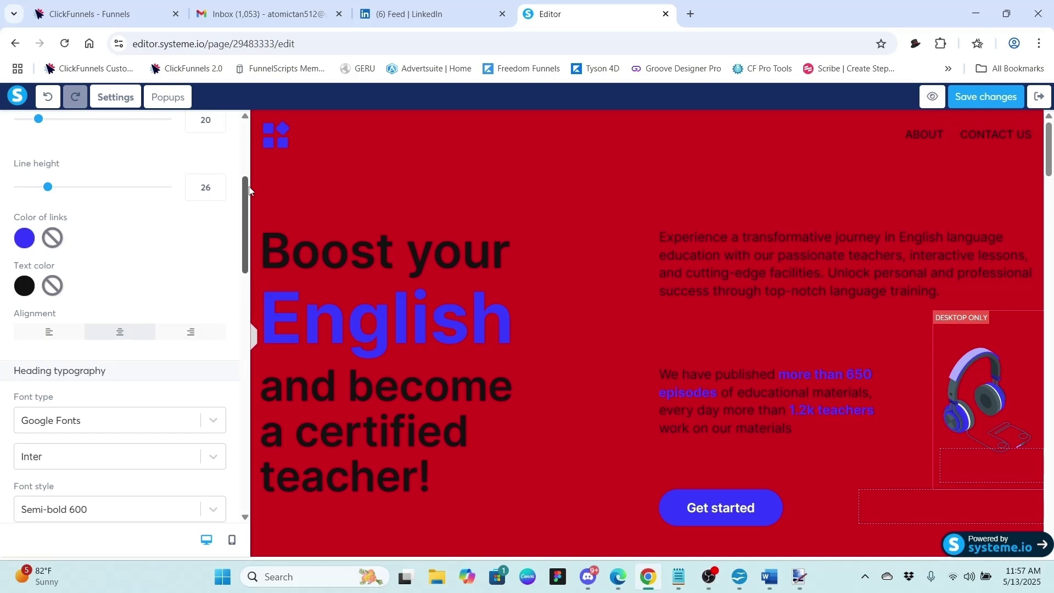
drag(249, 189, 249, 131)
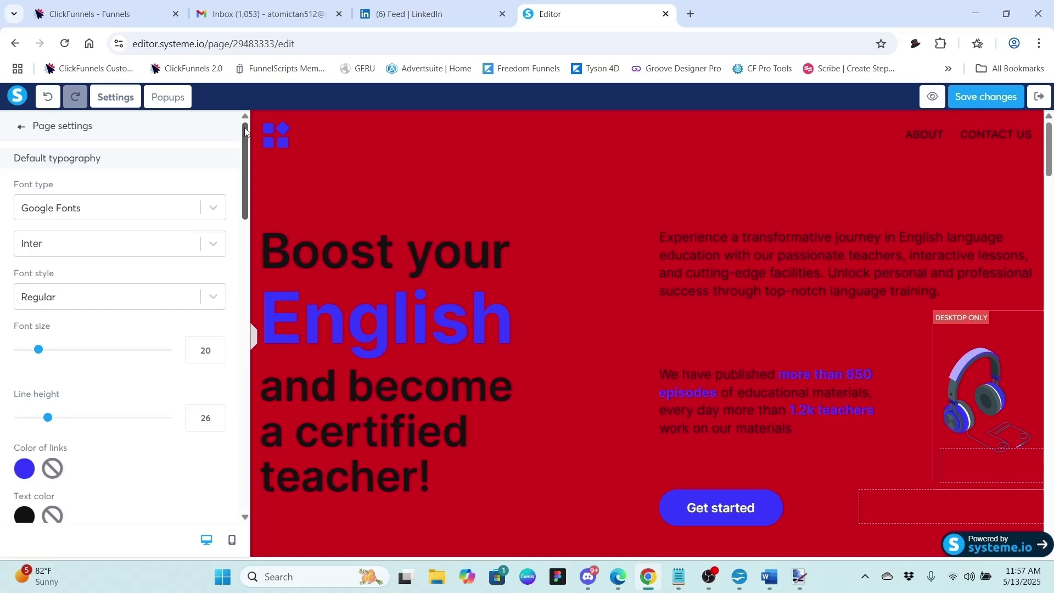
scroll(245, 165, down, 10)
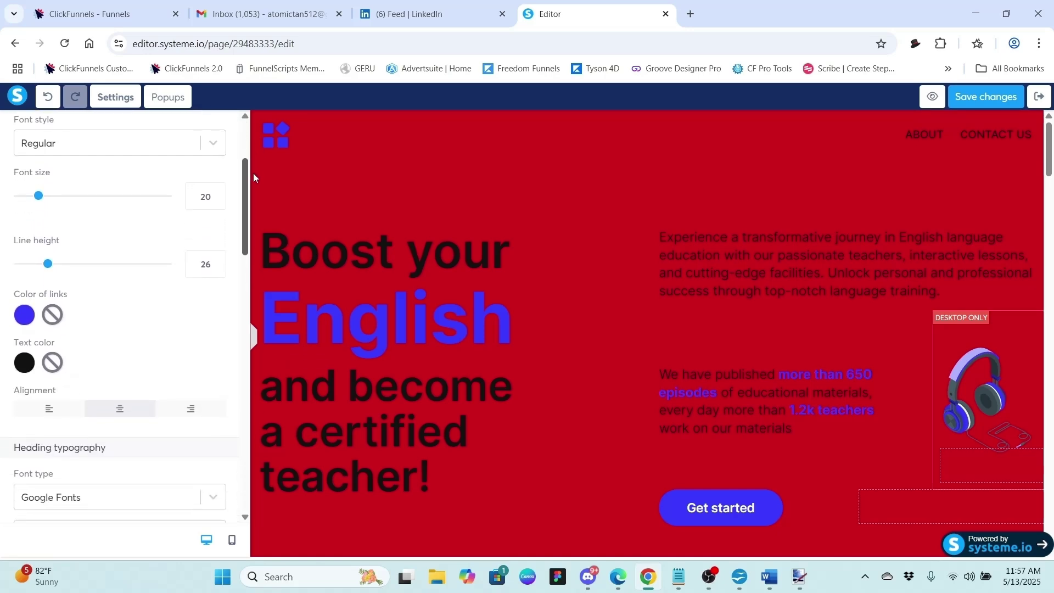
Step: Clear the red page background colour to leave it white, and start a background image upload
click(52, 257)
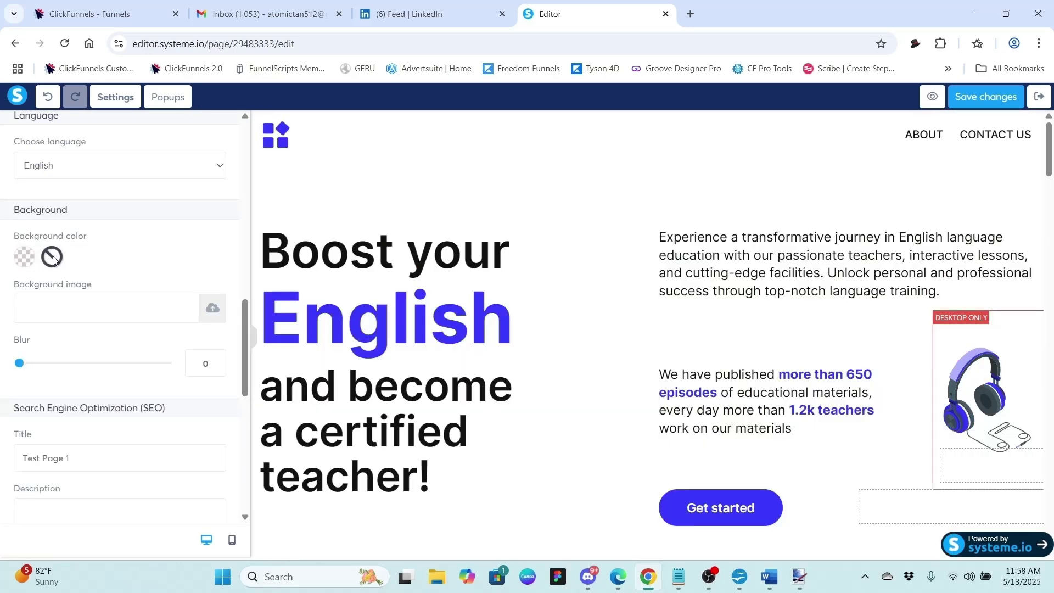
click(23, 264)
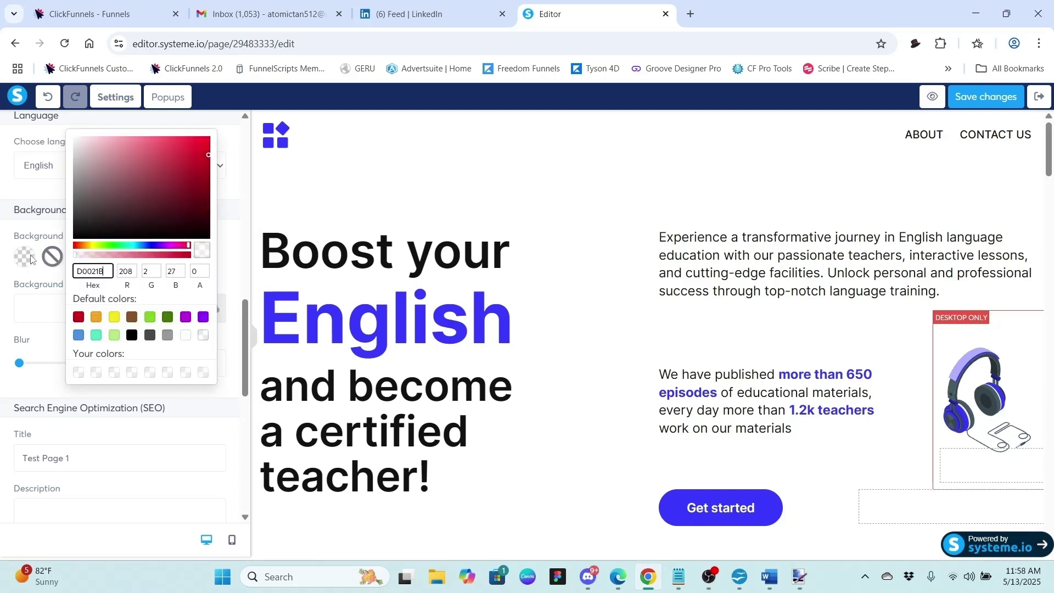
click(20, 226)
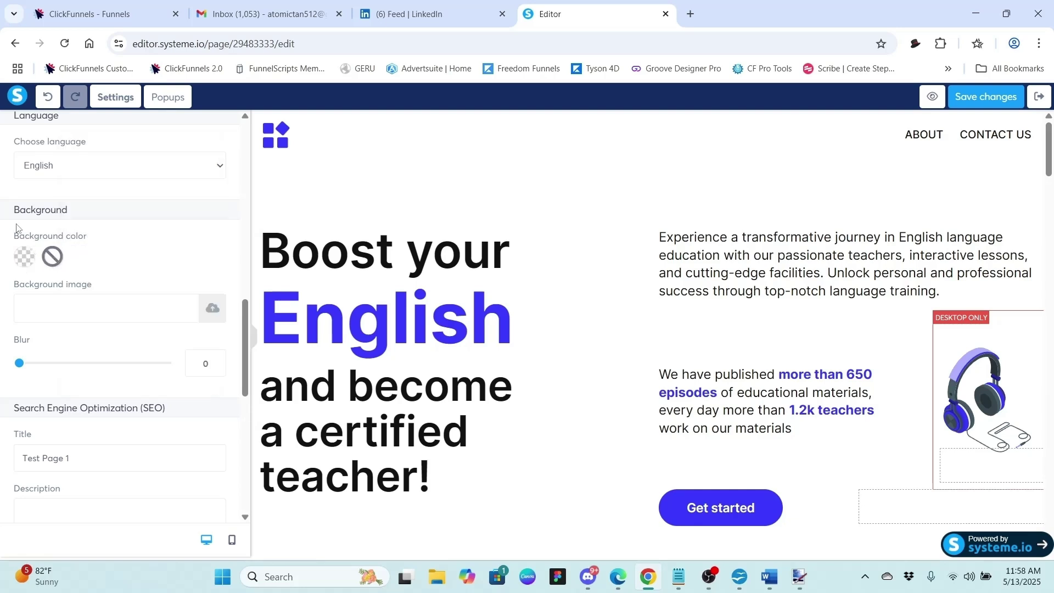
click(212, 311)
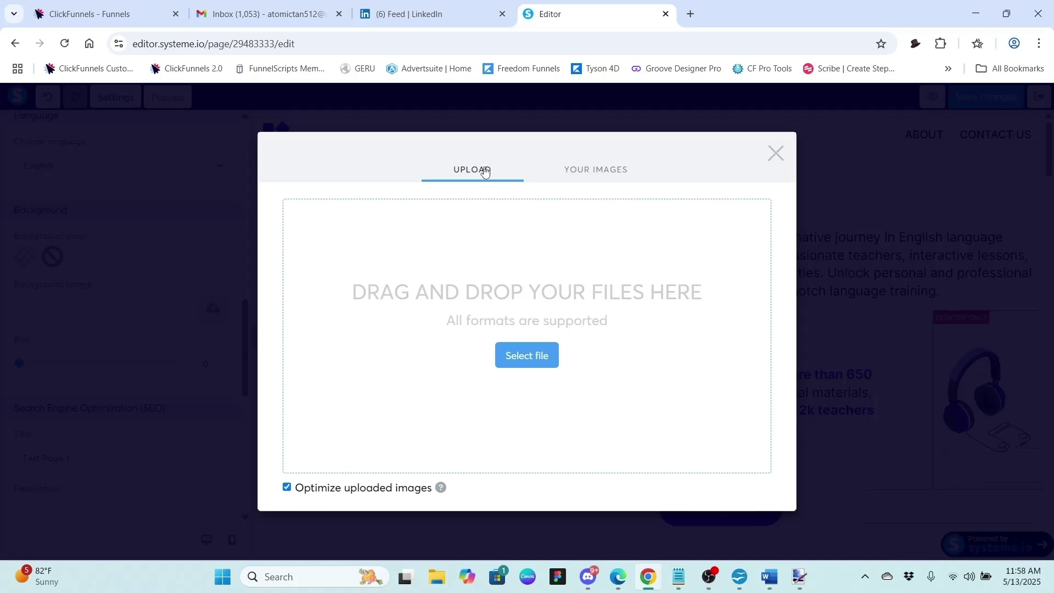
Step: Insert CF_BackgroundSample.png from Your Images as the page background image
click(606, 174)
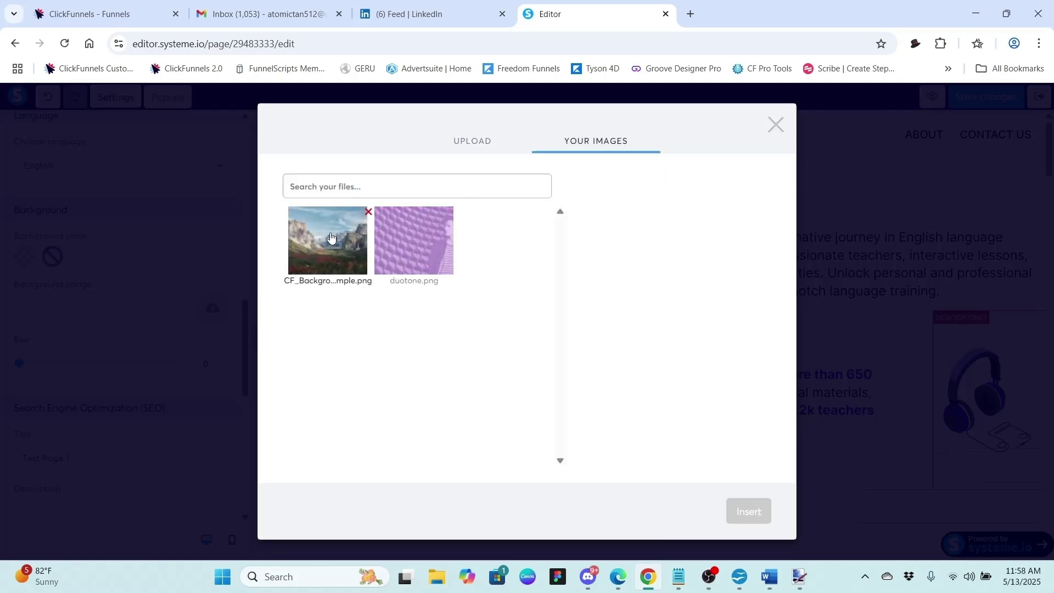
click(331, 237)
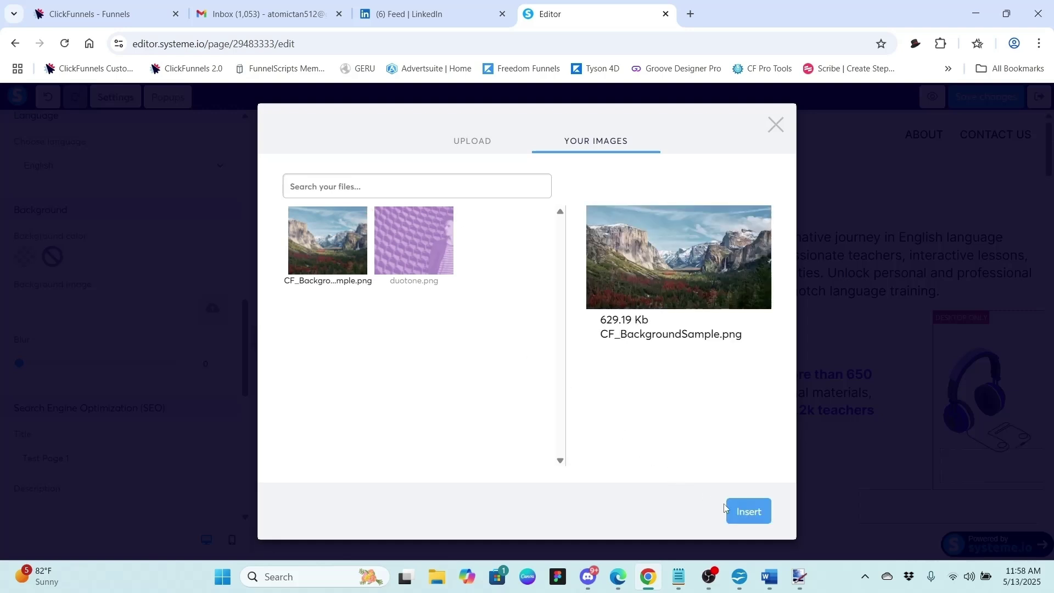
click(738, 512)
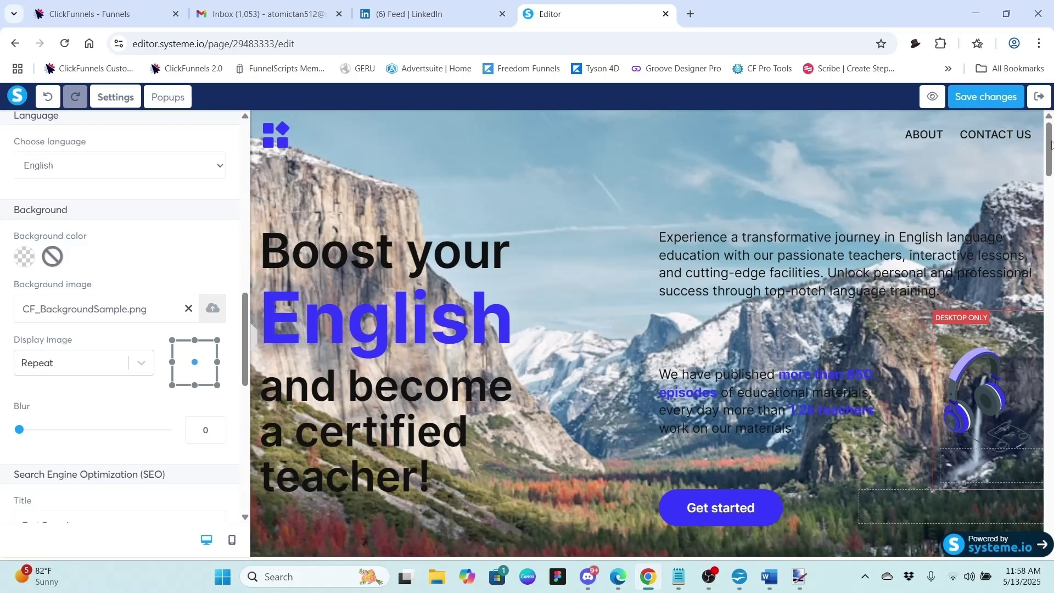
Step: Close the page settings and scroll down the mountain-background page
click(1046, 209)
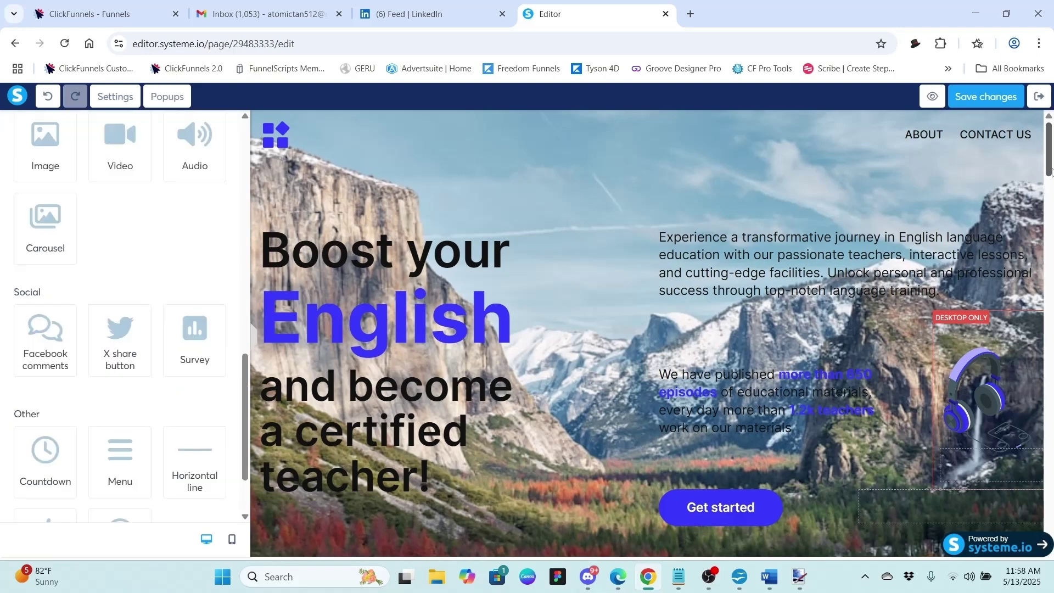
scroll(1047, 209, down, 10)
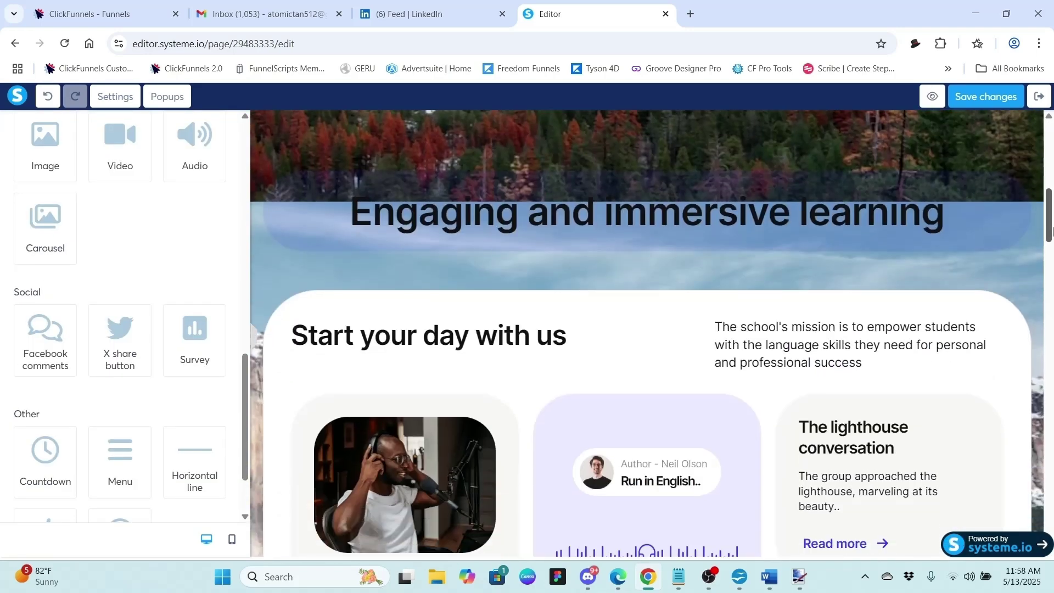
mouse_move(1050, 230)
mouse_down()
mouse_move(1049, 422)
mouse_move(1046, 127)
mouse_move(1052, 219)
mouse_up()
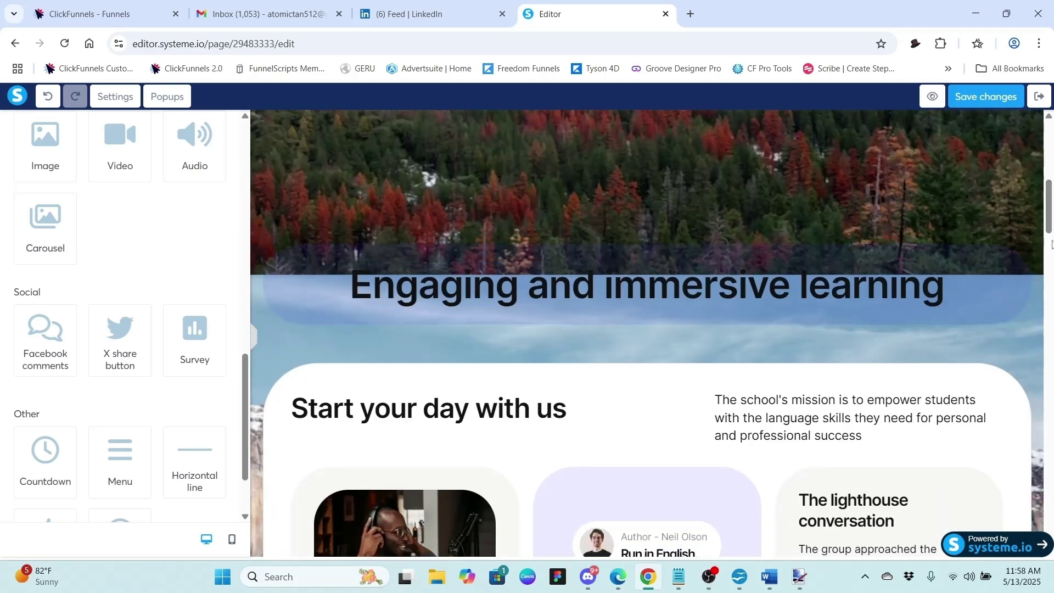
mouse_move(1051, 233)
mouse_down()
mouse_move(1047, 254)
mouse_move(1048, 229)
mouse_up()
Step: Select the Engaging and immersive learning section and check its empty background and inner background colours
click(254, 227)
scroll(254, 246, down, 3)
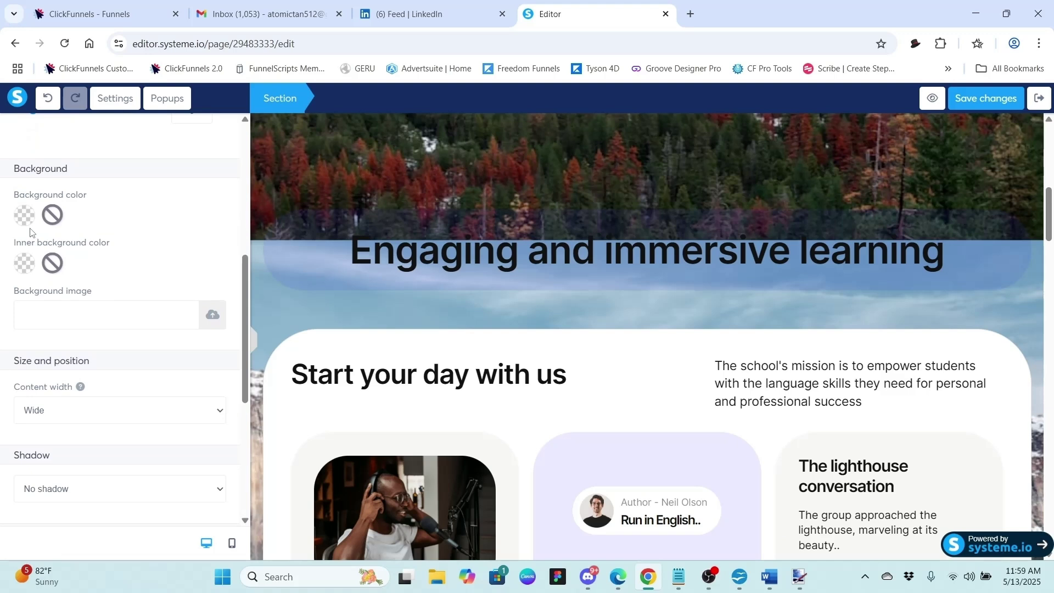
click(24, 217)
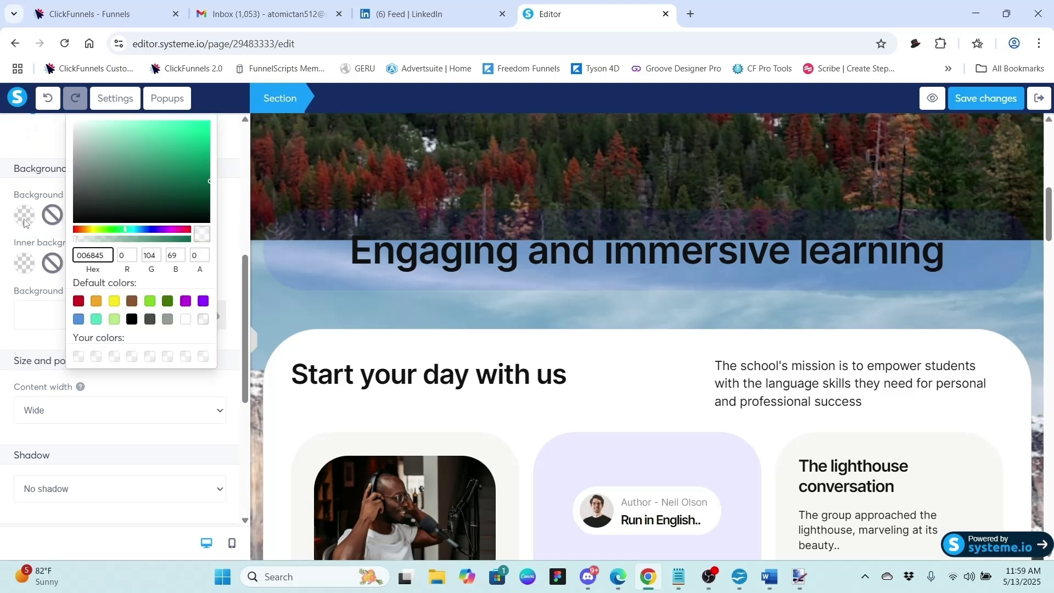
click(24, 219)
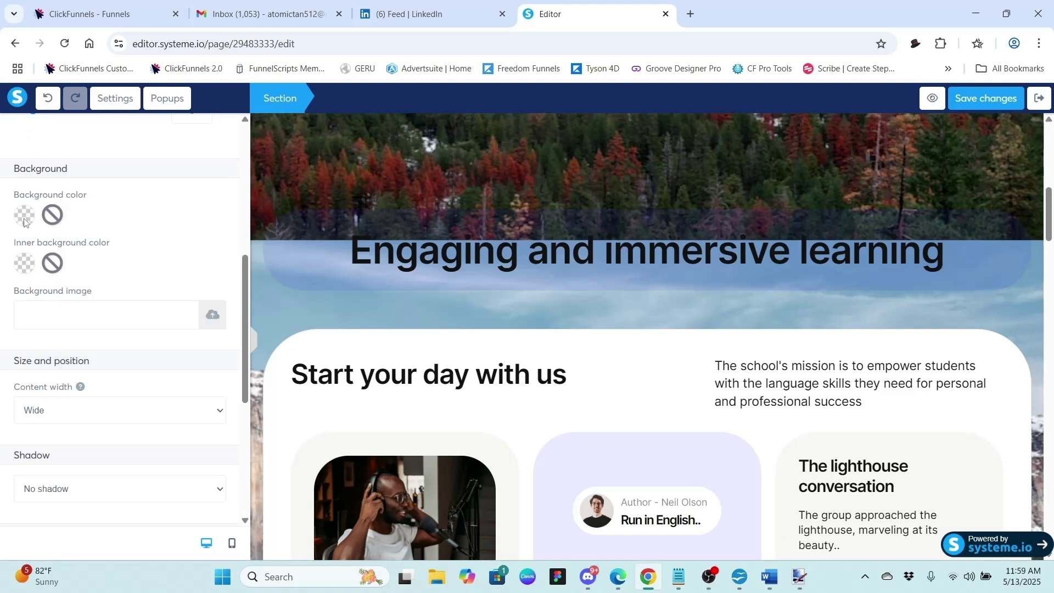
click(22, 265)
click(21, 266)
drag(1049, 192, 1049, 121)
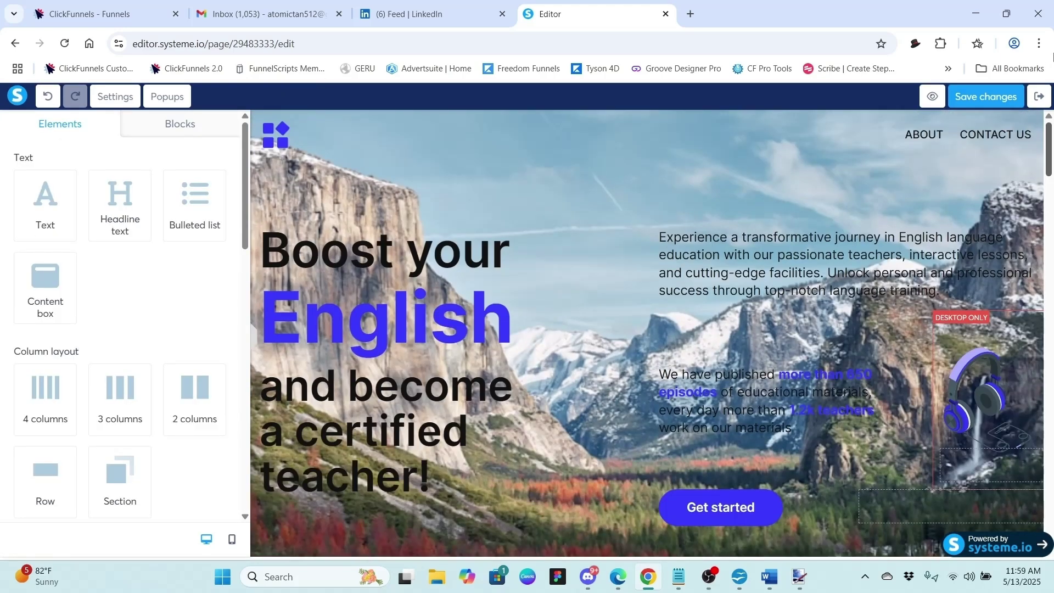
scroll(769, 330, down, 10)
scroll(769, 329, up, 2)
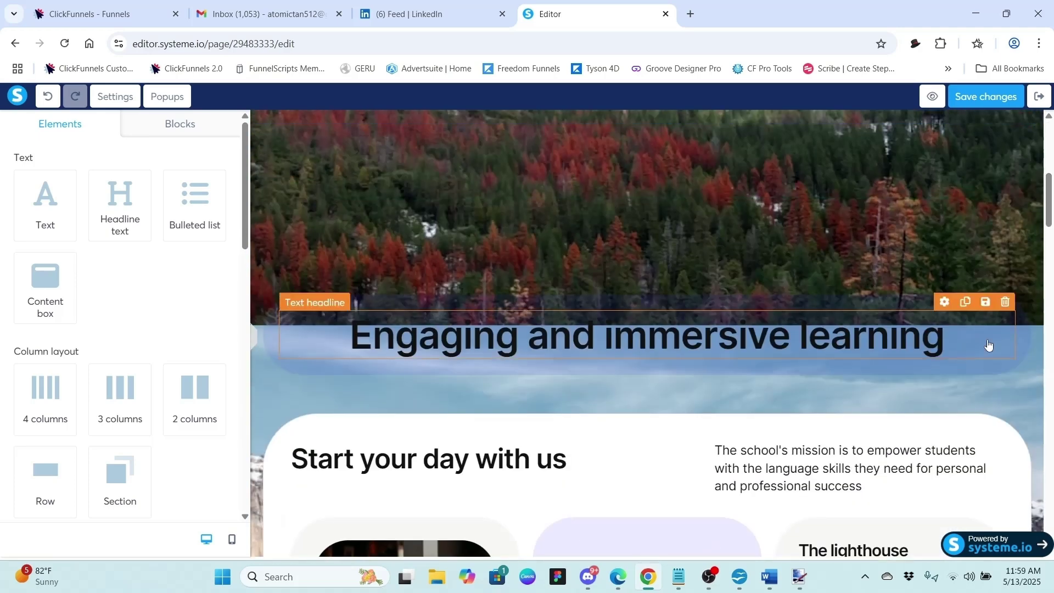
Step: Set the Engaging section's inner background colour to solid black (000000)
click(1038, 327)
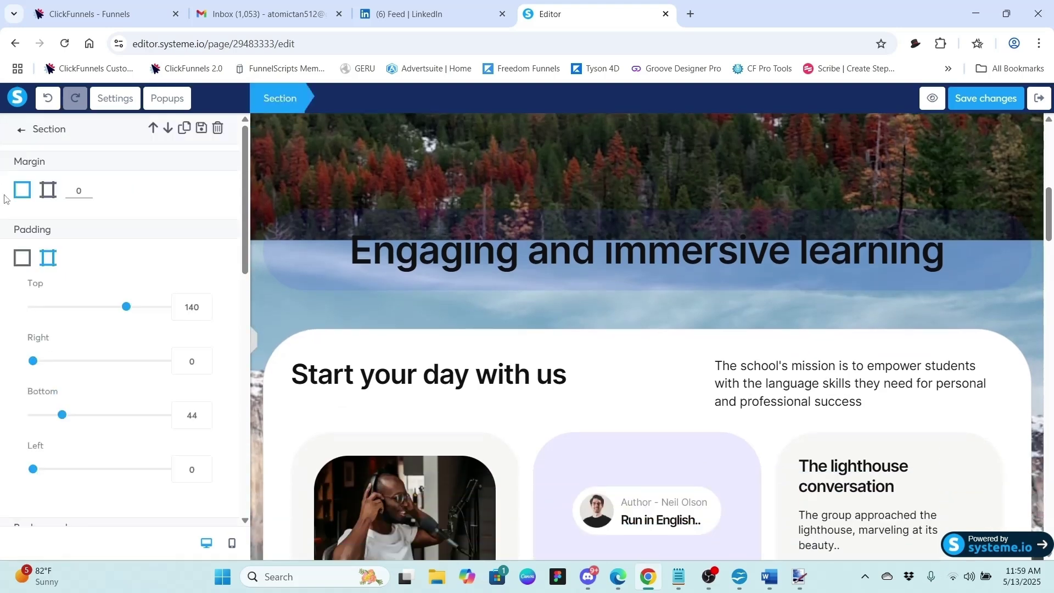
scroll(134, 277, down, 4)
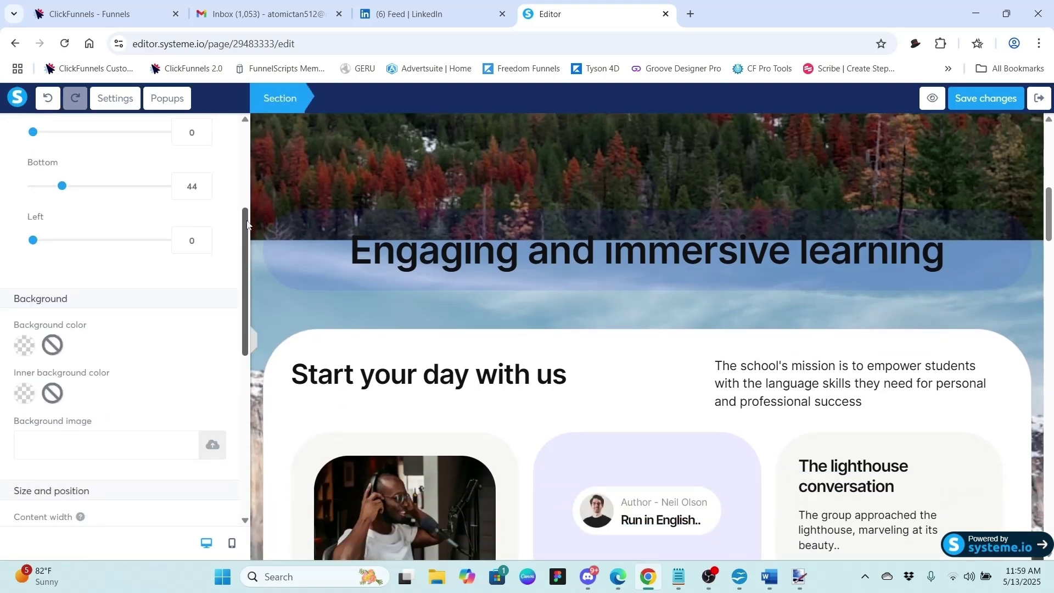
click(23, 394)
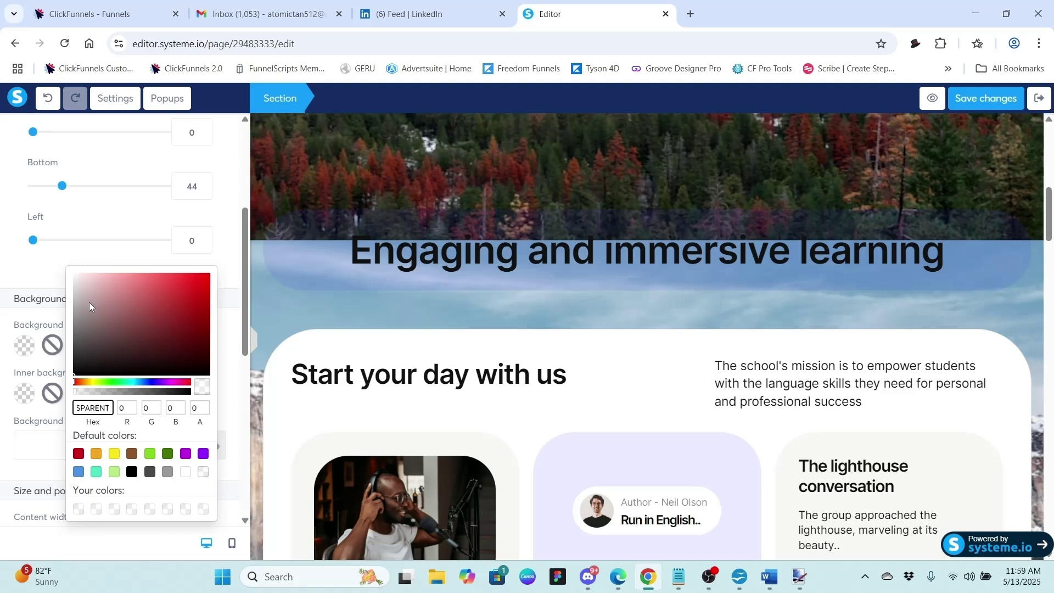
drag(89, 302, 70, 383)
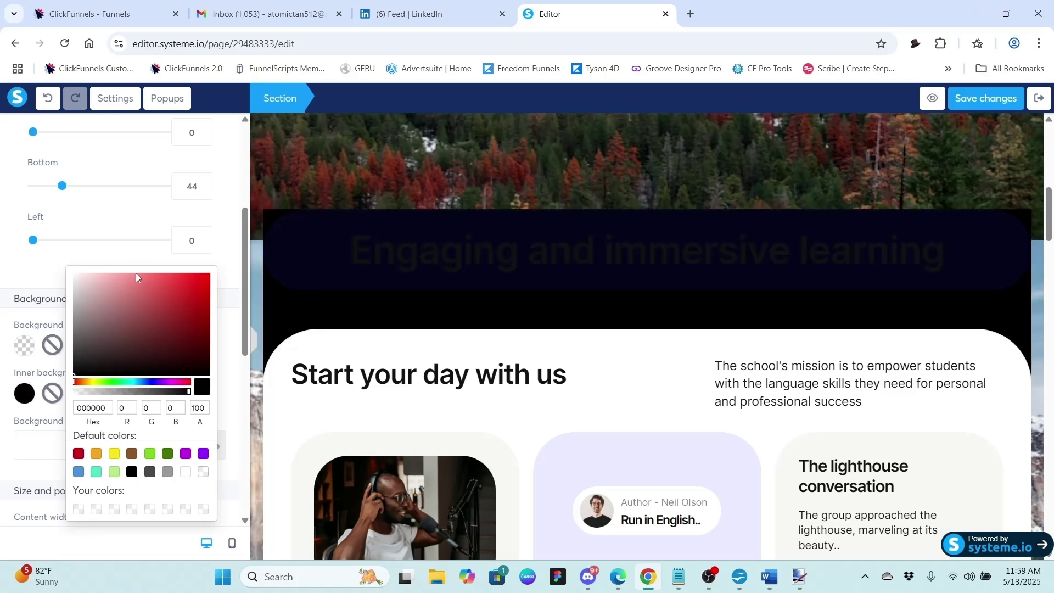
click(240, 228)
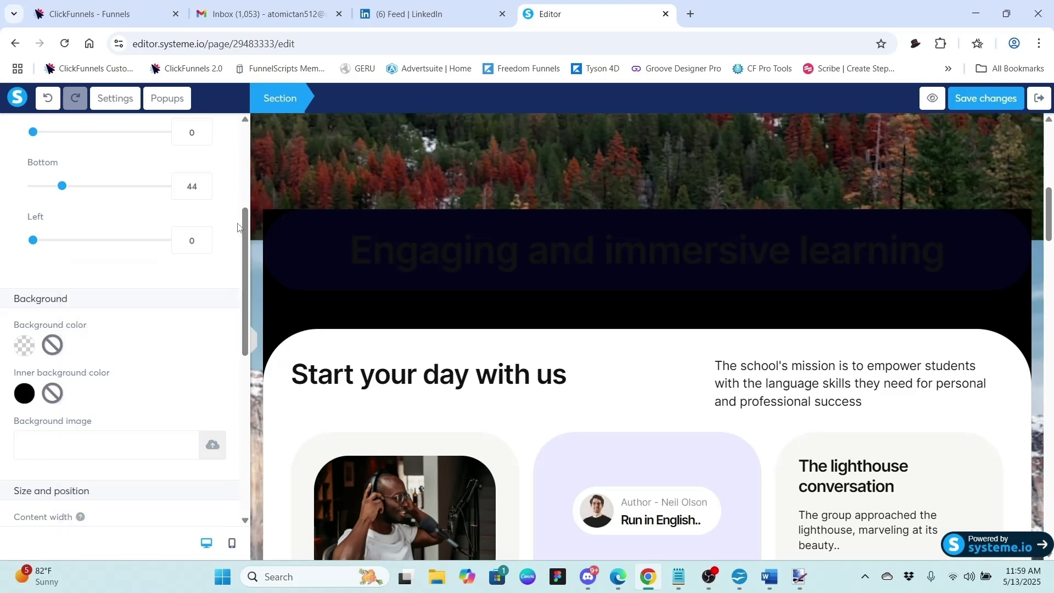
Step: Set the Engaging section's background colour to black as well
click(25, 346)
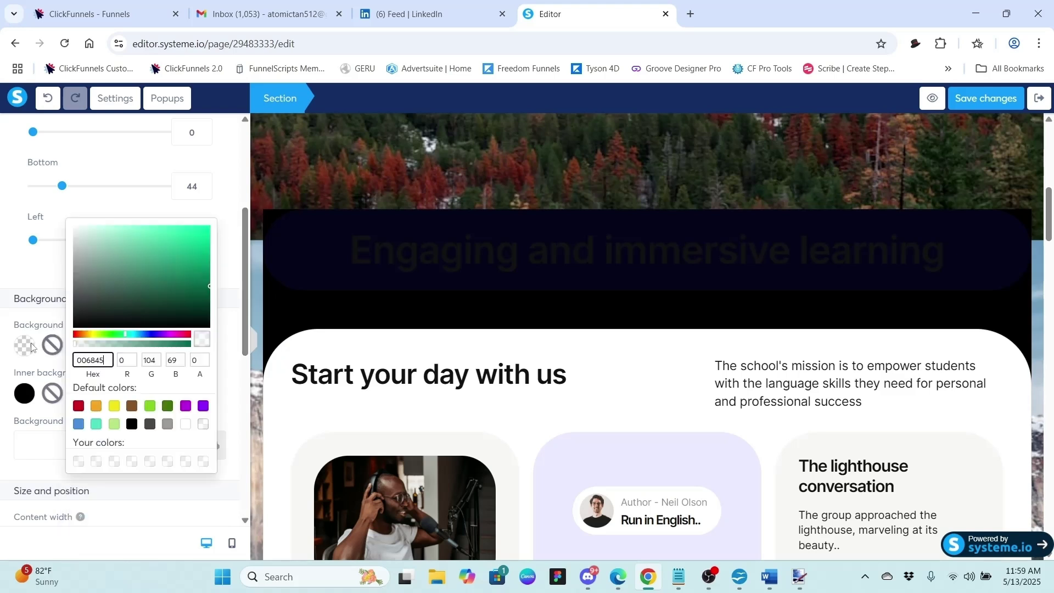
click(108, 330)
drag(97, 304, 168, 288)
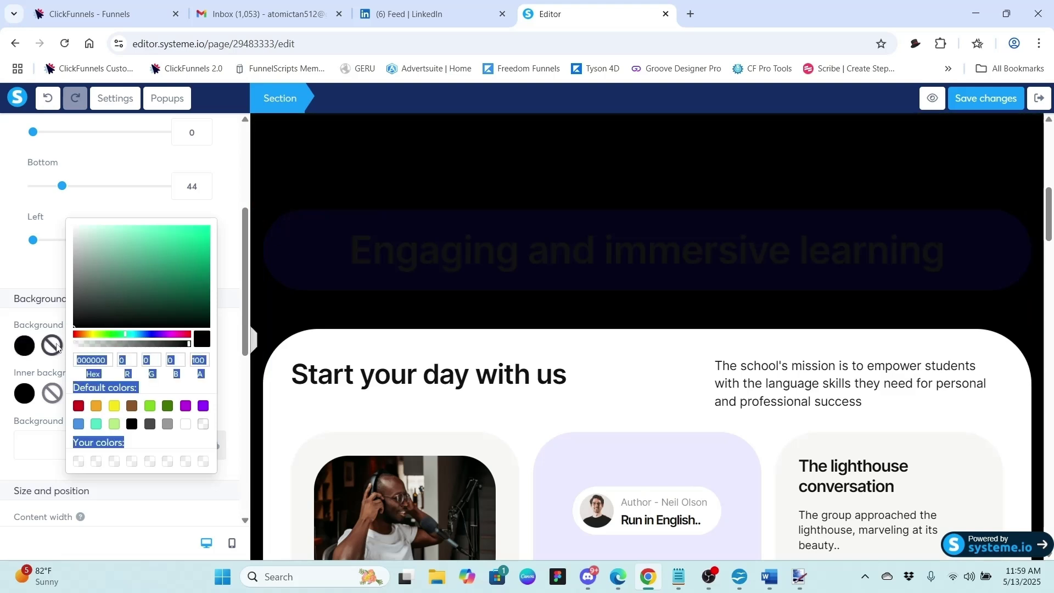
click(46, 213)
drag(1051, 236, 1049, 151)
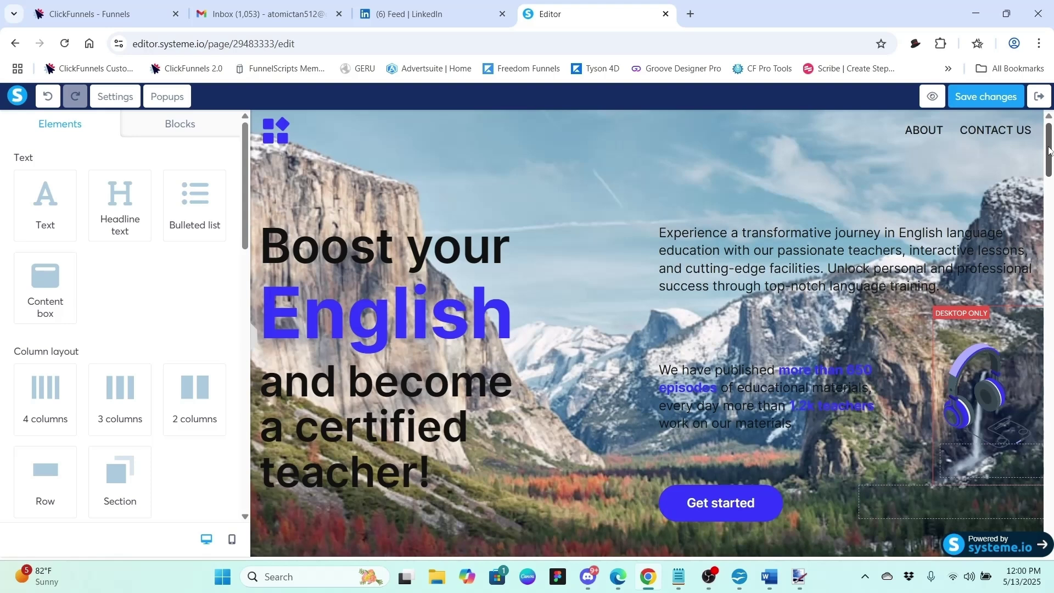
Step: Return to the top and select the Boost your English hero section to show its Background settings
drag(1050, 151, 1051, 284)
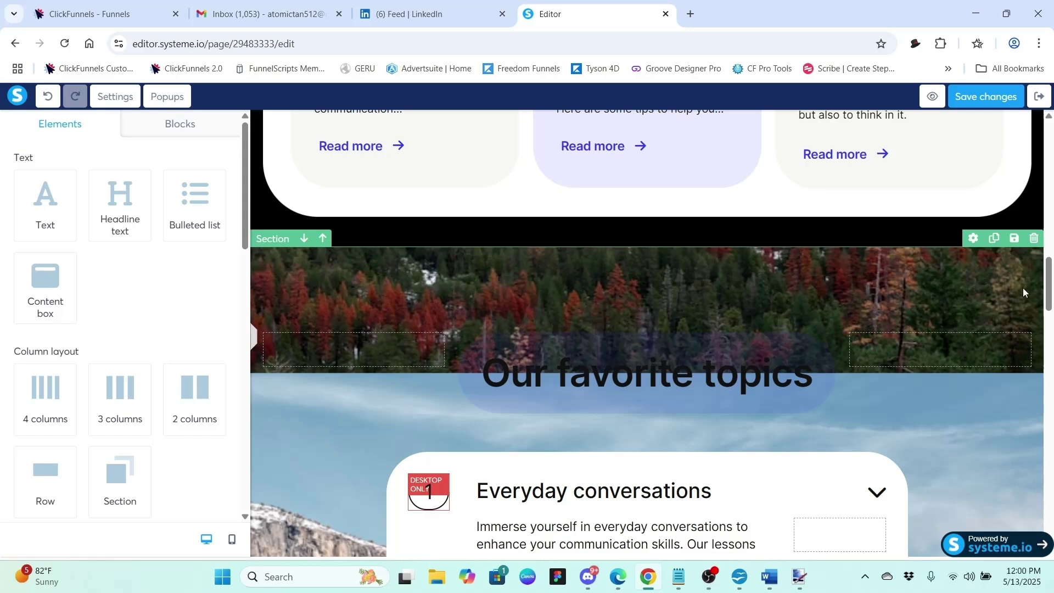
drag(1050, 302, 1050, 159)
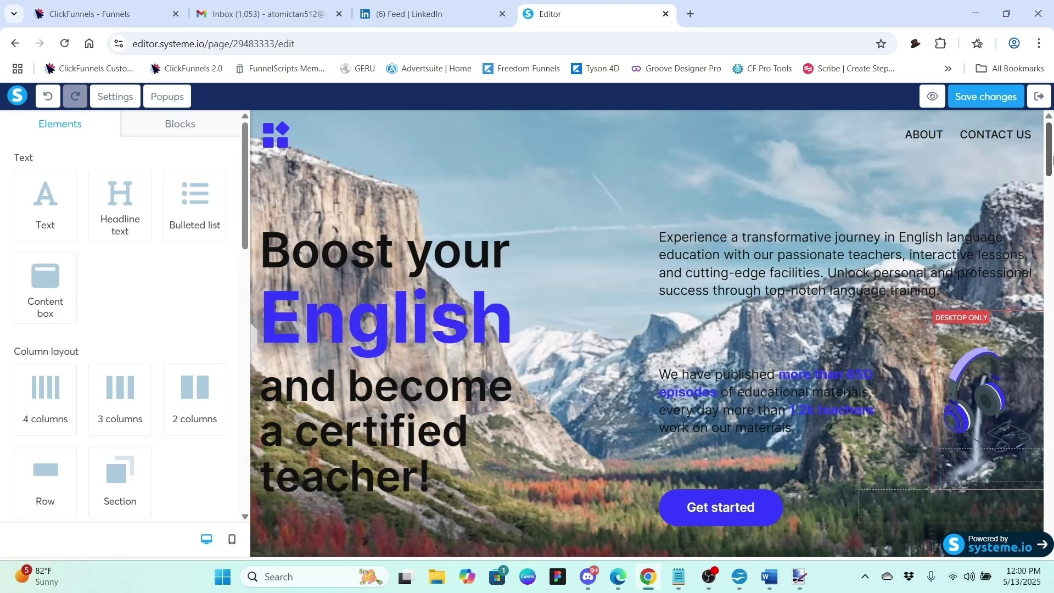
drag(1051, 159, 1010, 169)
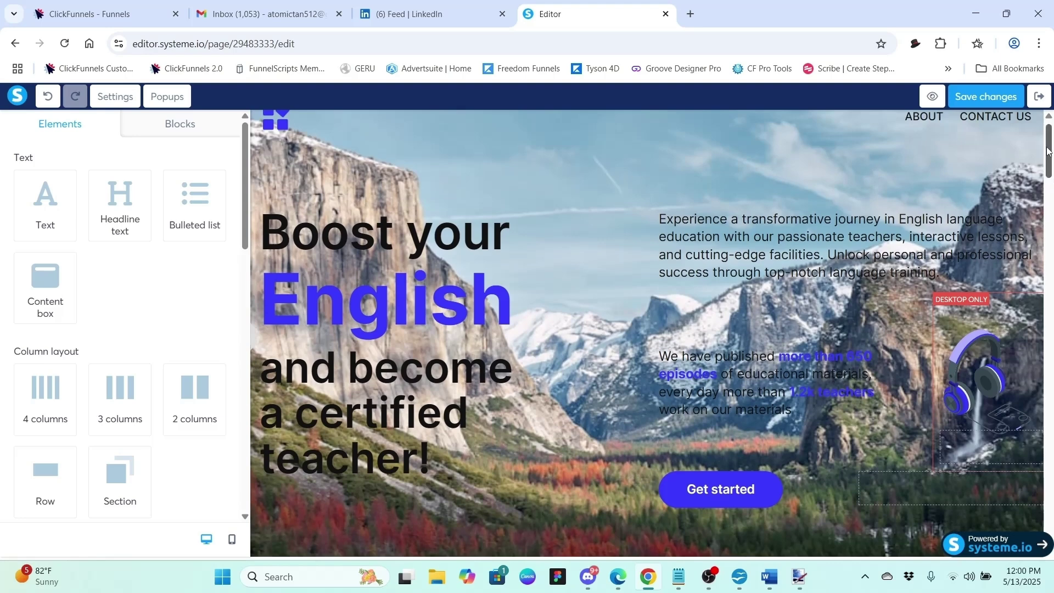
scroll(721, 211, up, 1)
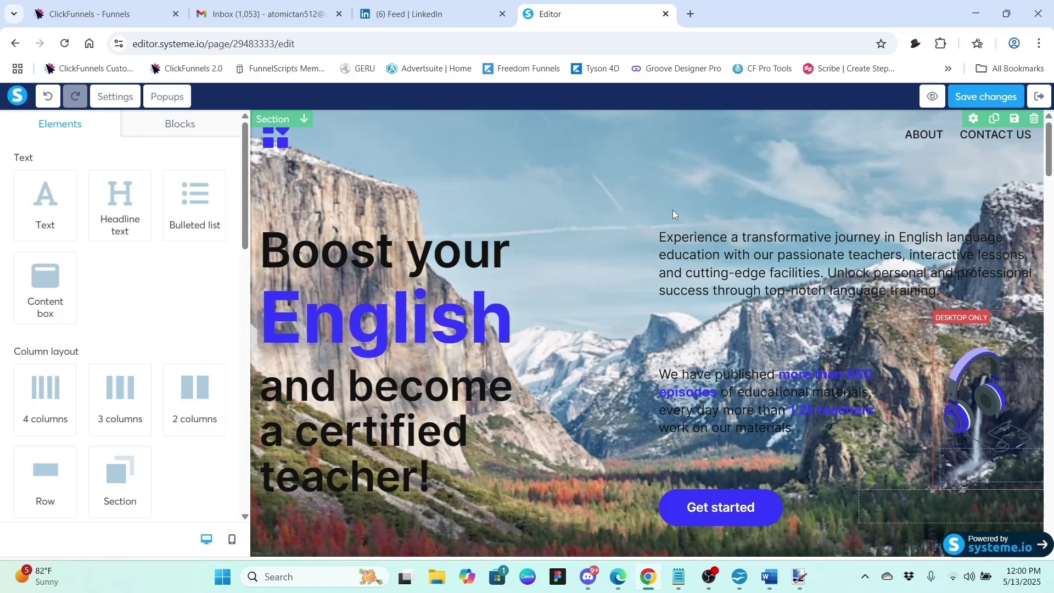
click(574, 162)
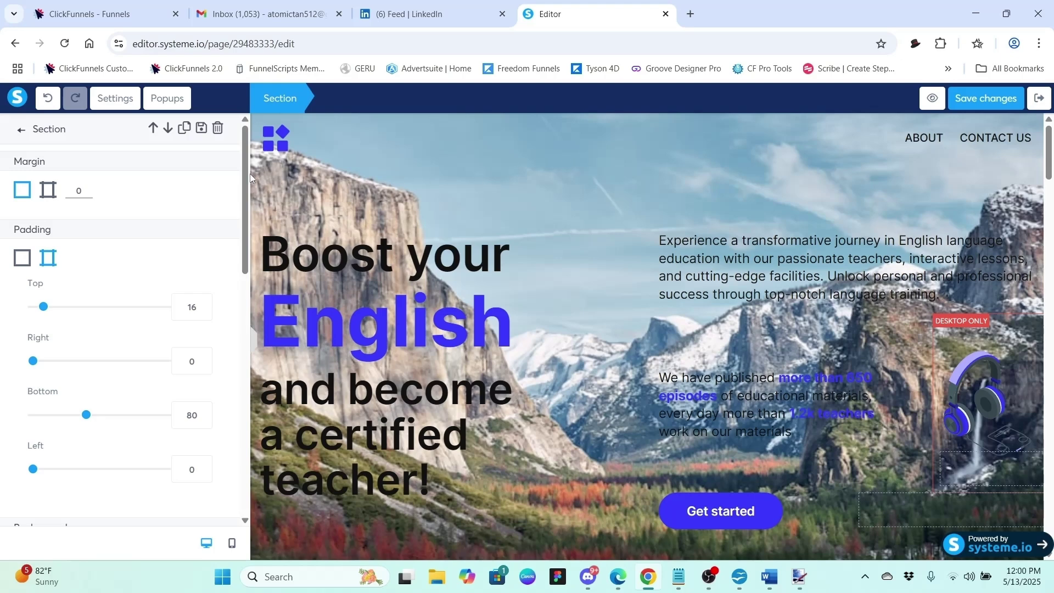
drag(245, 181, 257, 281)
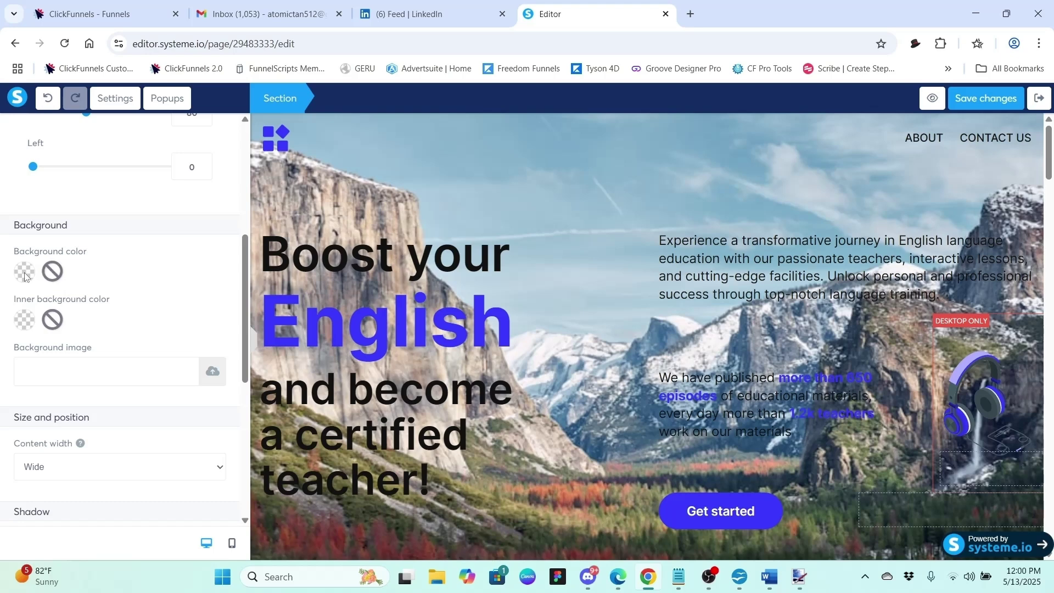
Step: Give the hero section's inner background and background colour a translucent white overlay
click(24, 324)
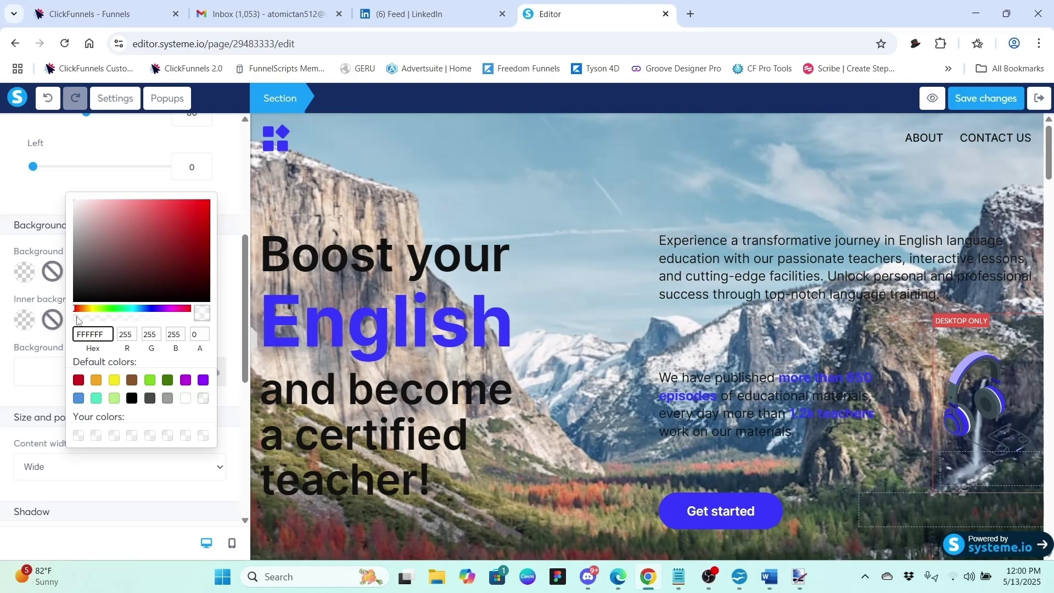
drag(77, 320, 138, 323)
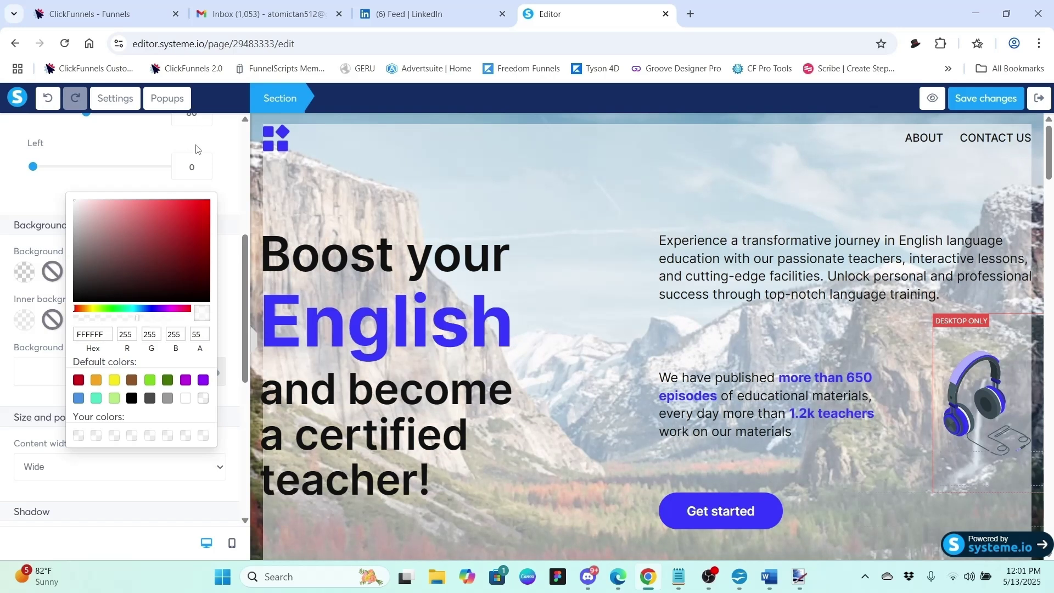
click(226, 144)
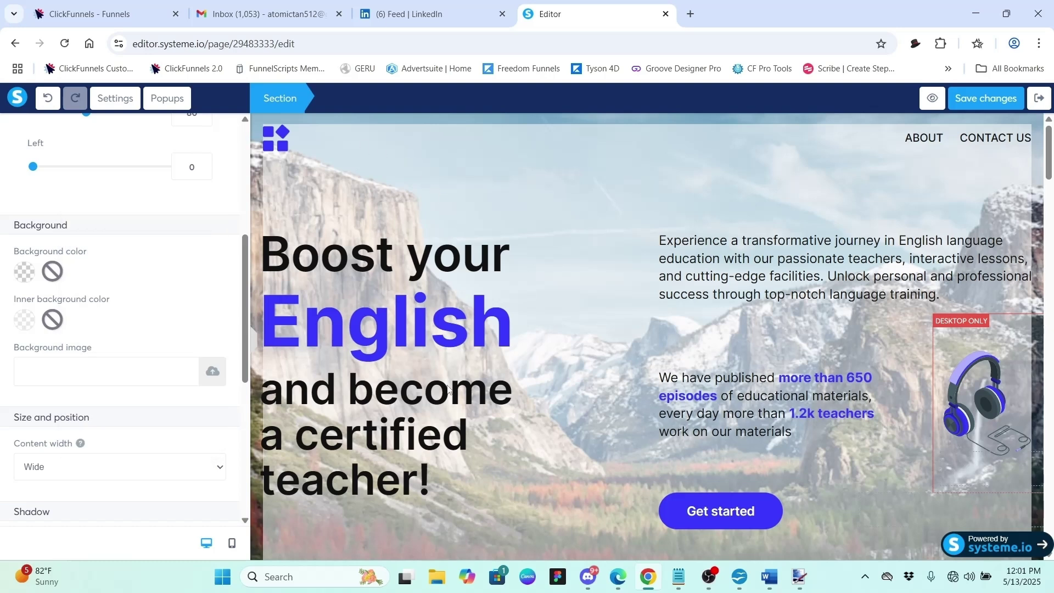
click(24, 273)
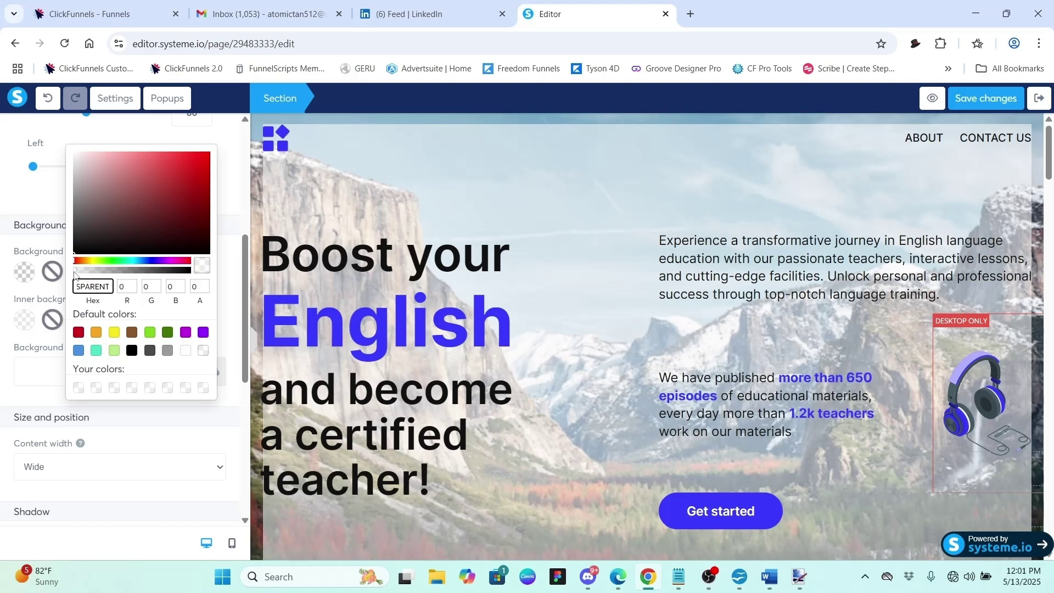
drag(77, 270, 134, 276)
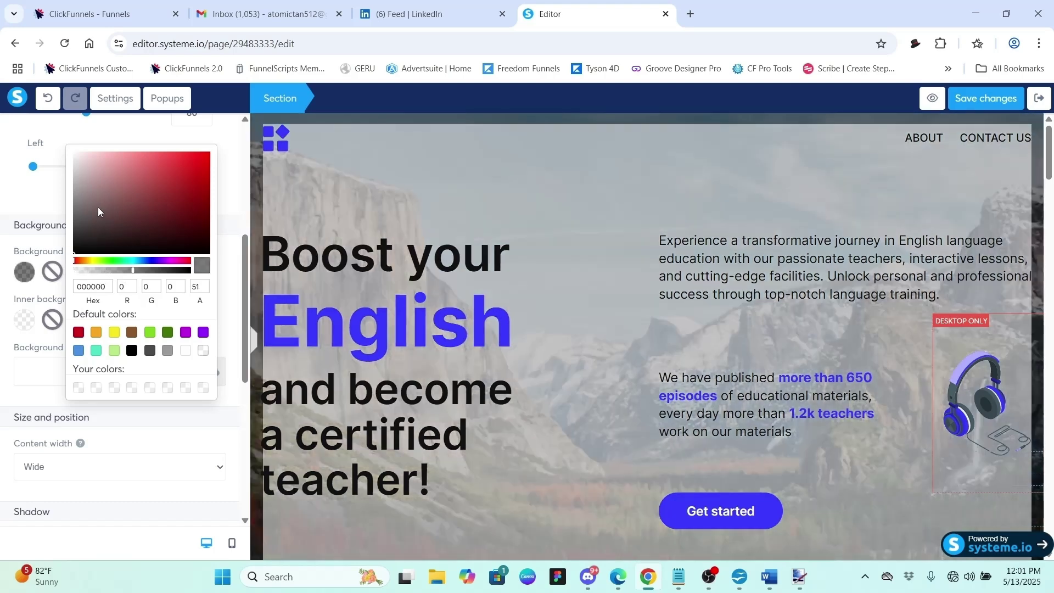
drag(98, 206, 31, 120)
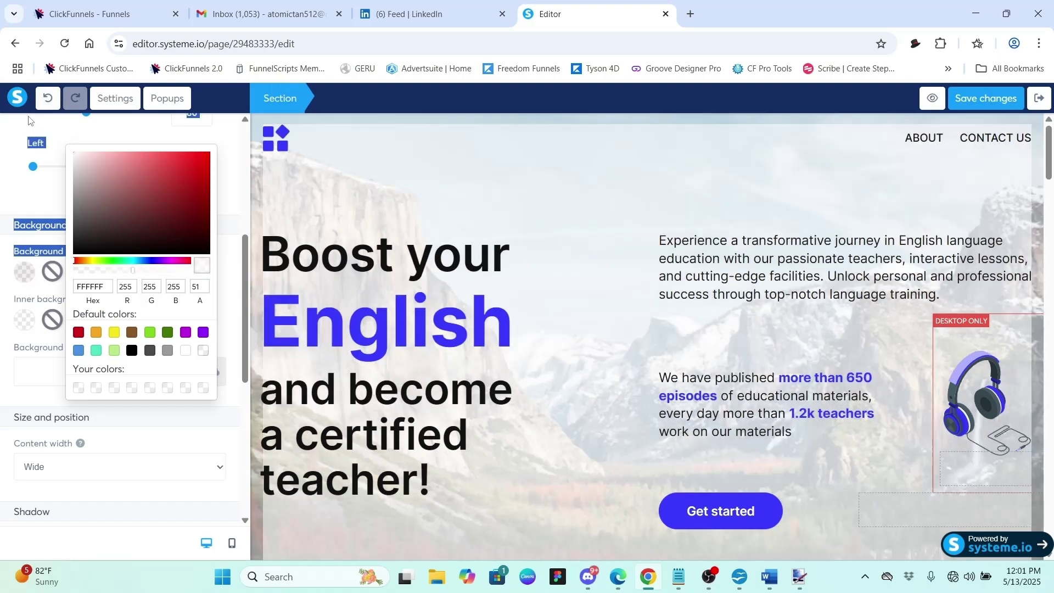
click(26, 184)
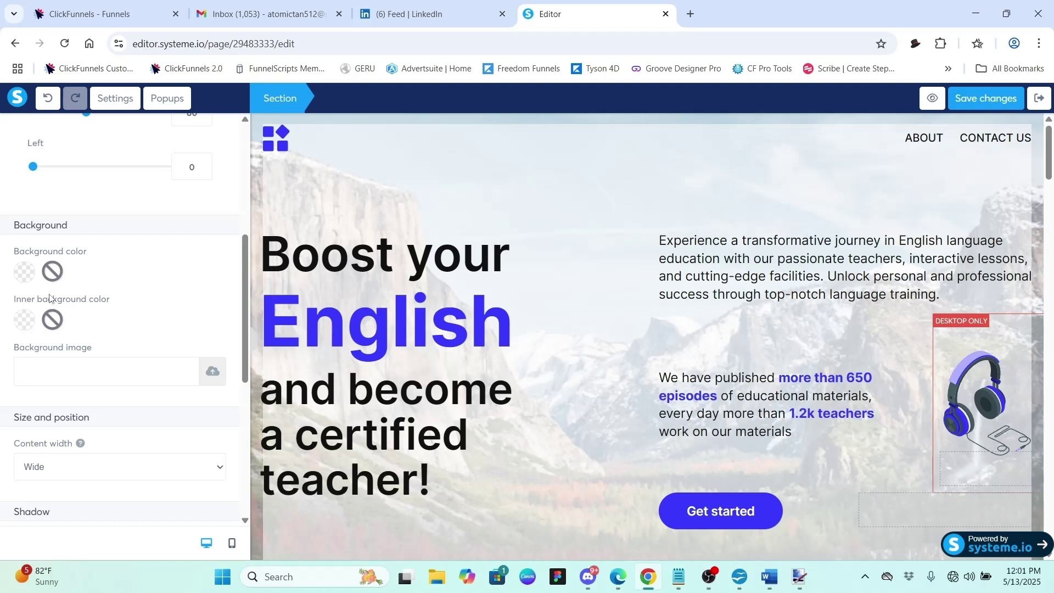
Step: Raise the hero section's white background colour opacity to about 68
click(24, 272)
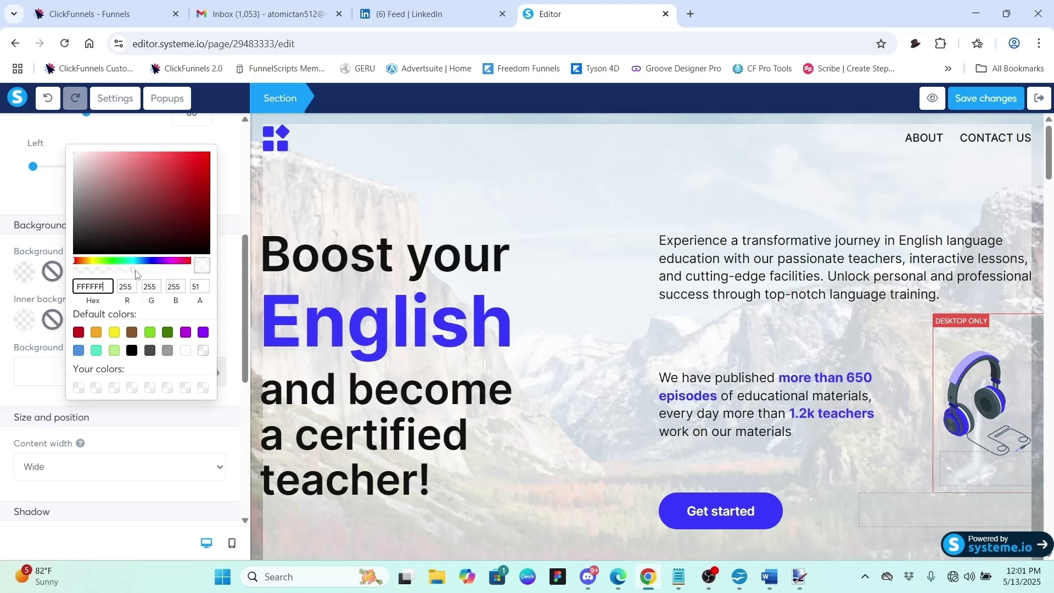
mouse_move(135, 273)
mouse_down()
mouse_move(177, 278)
mouse_move(101, 284)
mouse_move(193, 269)
mouse_move(149, 277)
mouse_up()
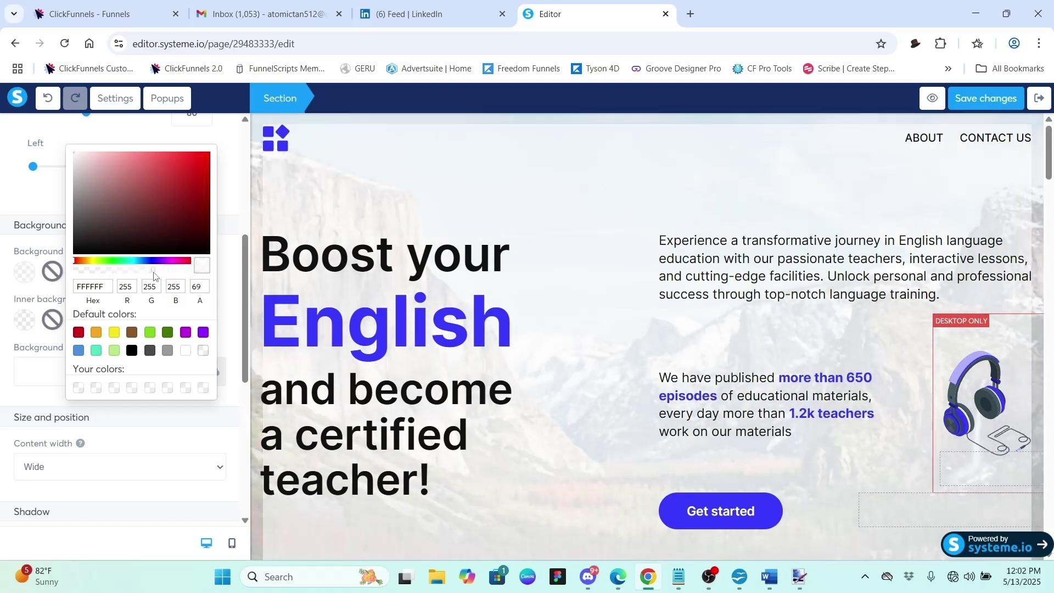
drag(149, 276, 189, 275)
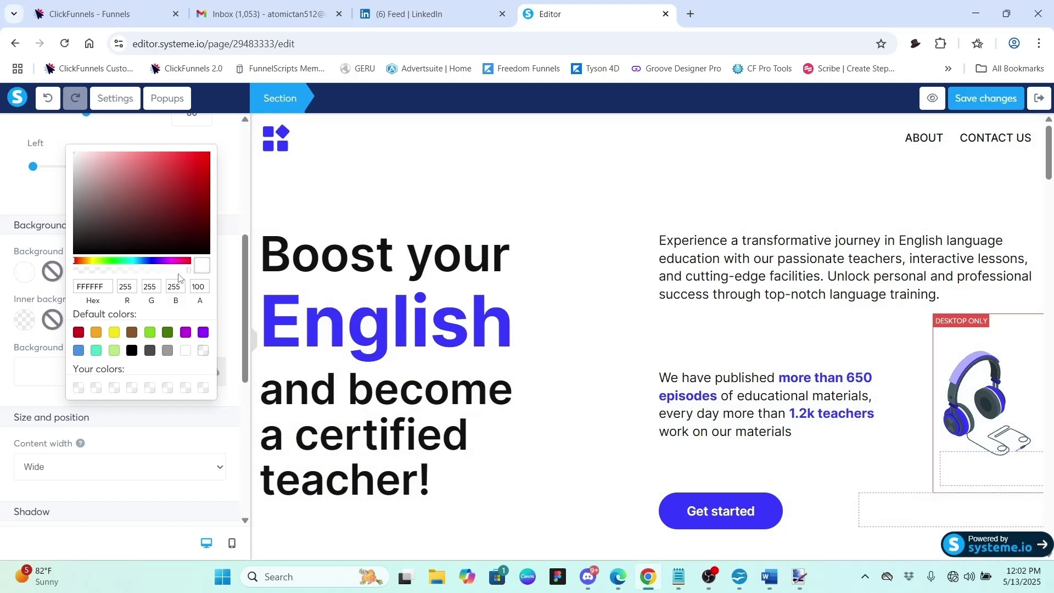
click(154, 275)
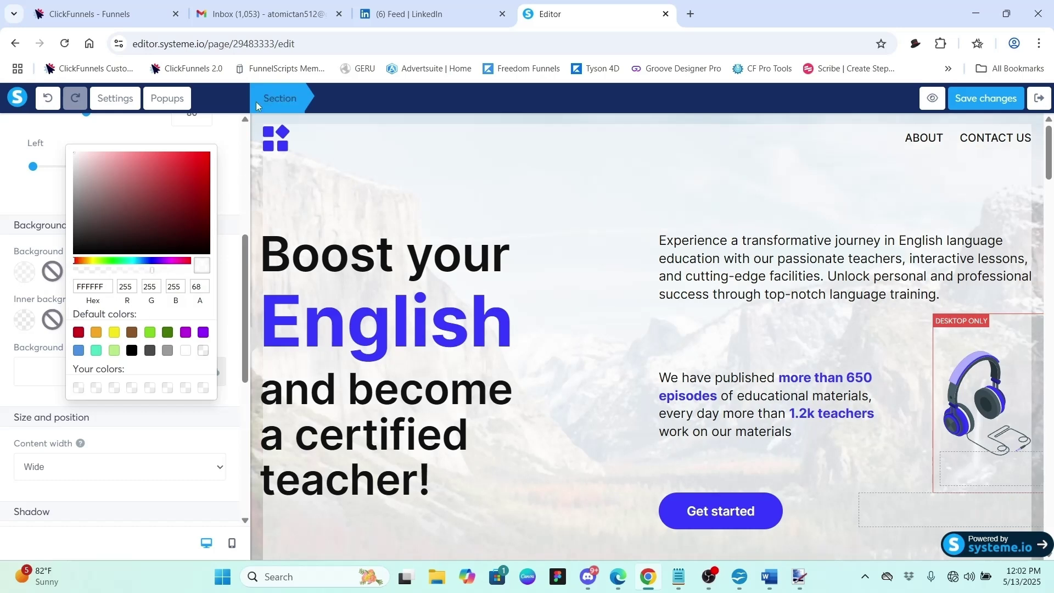
click(229, 146)
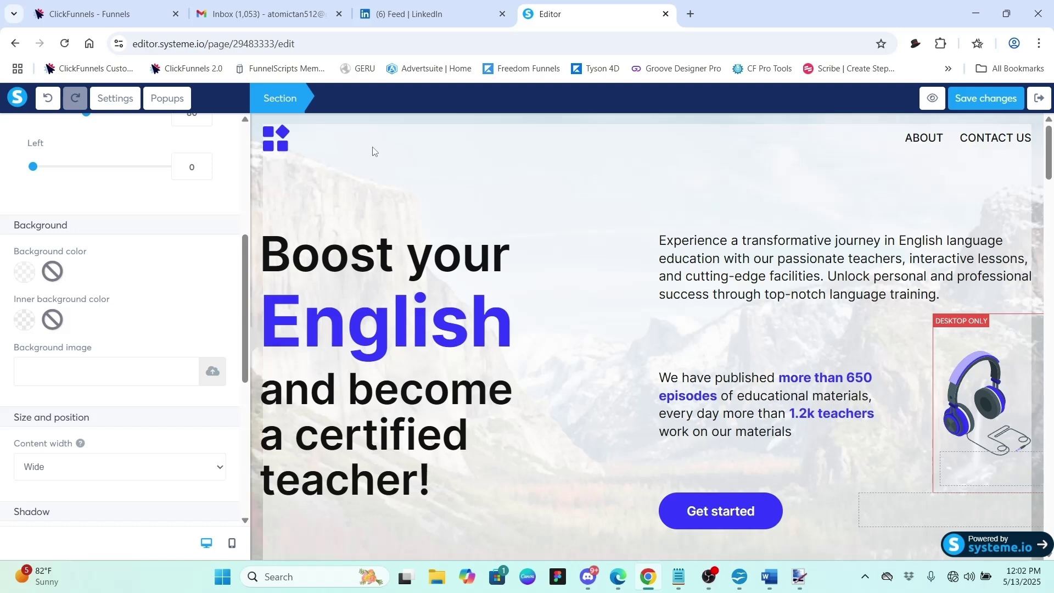
Step: Change the hero section's background colour to black (000000)
click(24, 271)
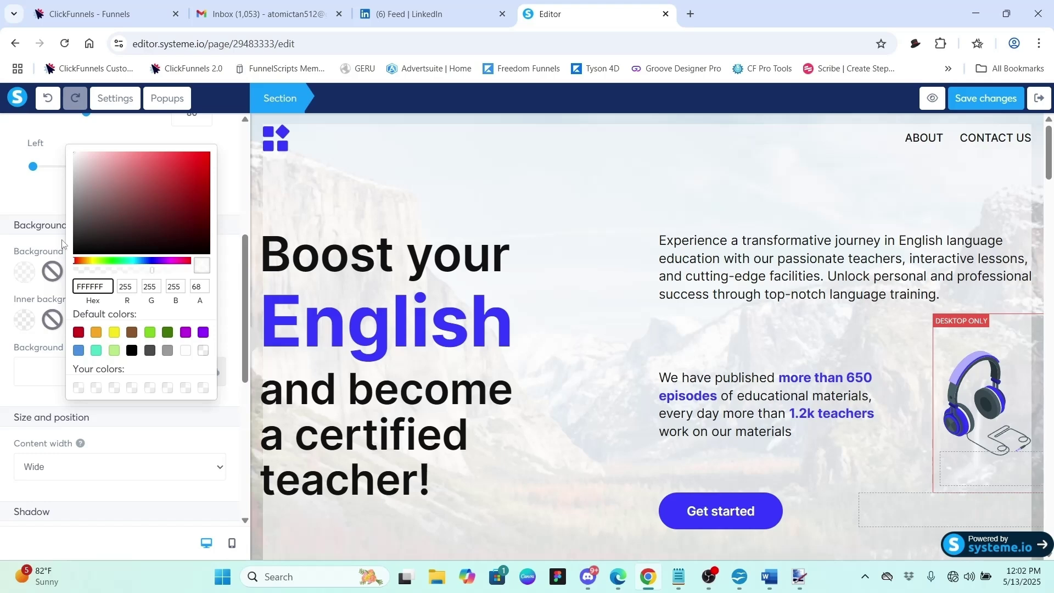
drag(85, 214, 55, 278)
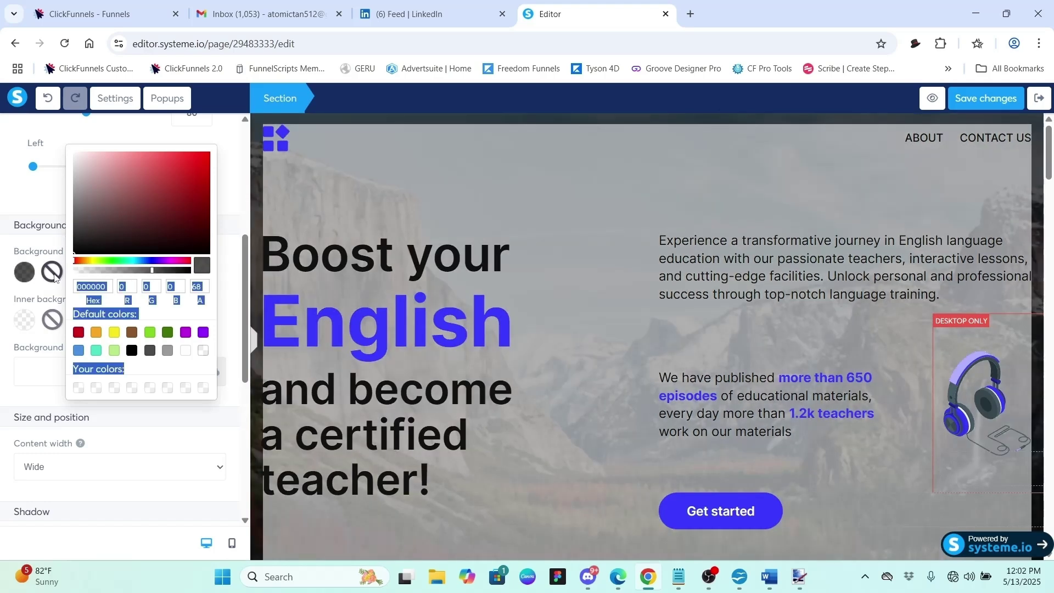
click(30, 300)
Step: Make the hero section's inner background colour black with low opacity
click(25, 319)
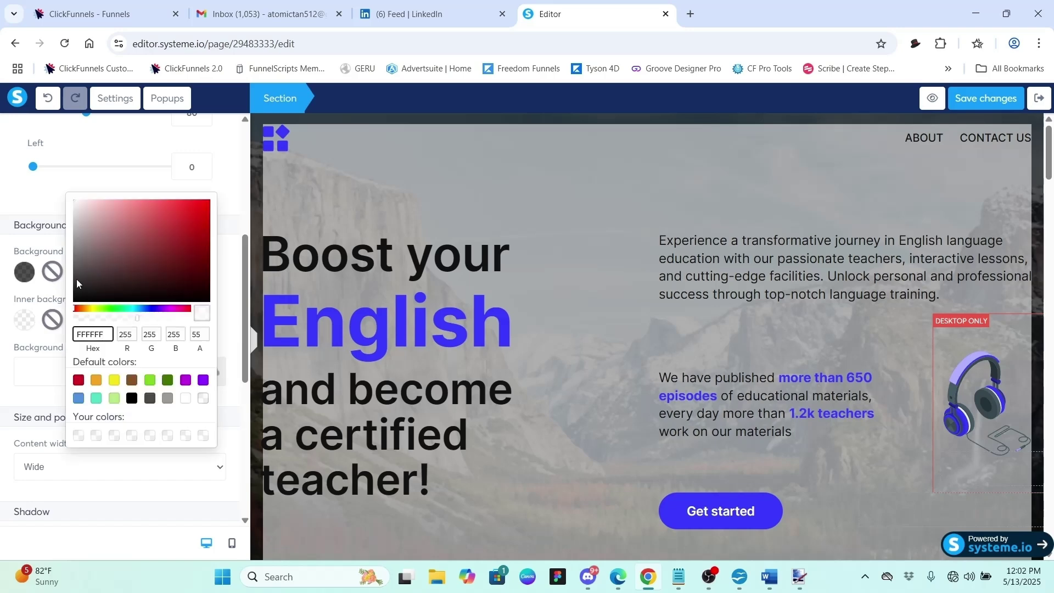
drag(83, 284, 59, 323)
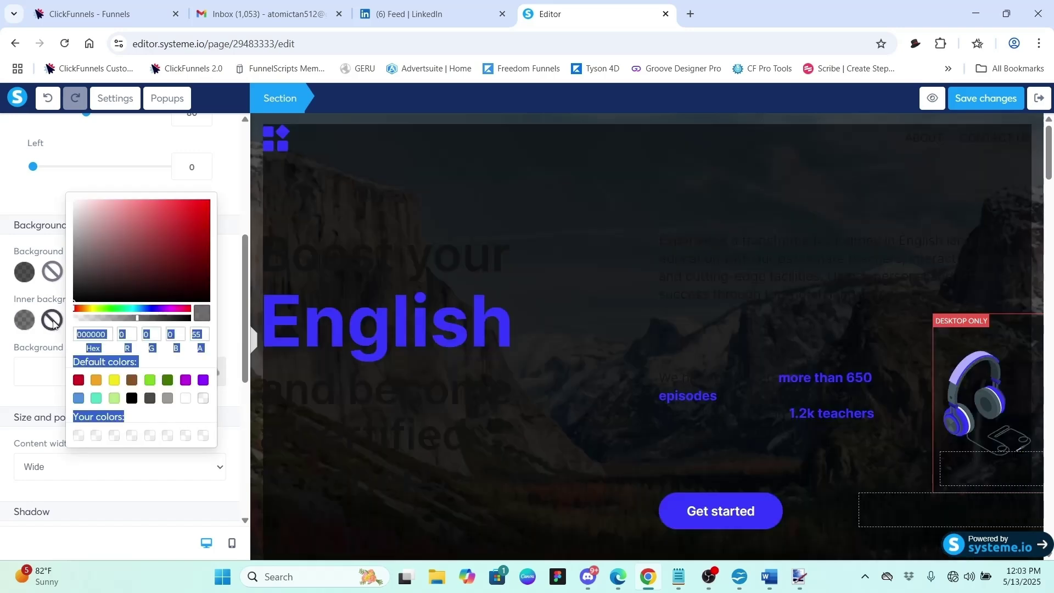
click(238, 159)
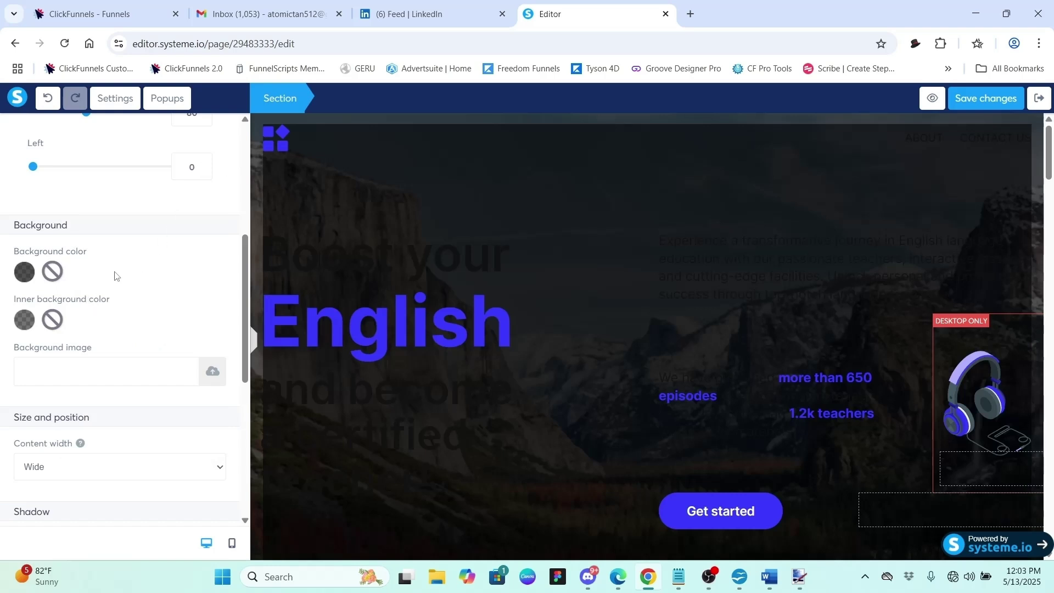
click(30, 327)
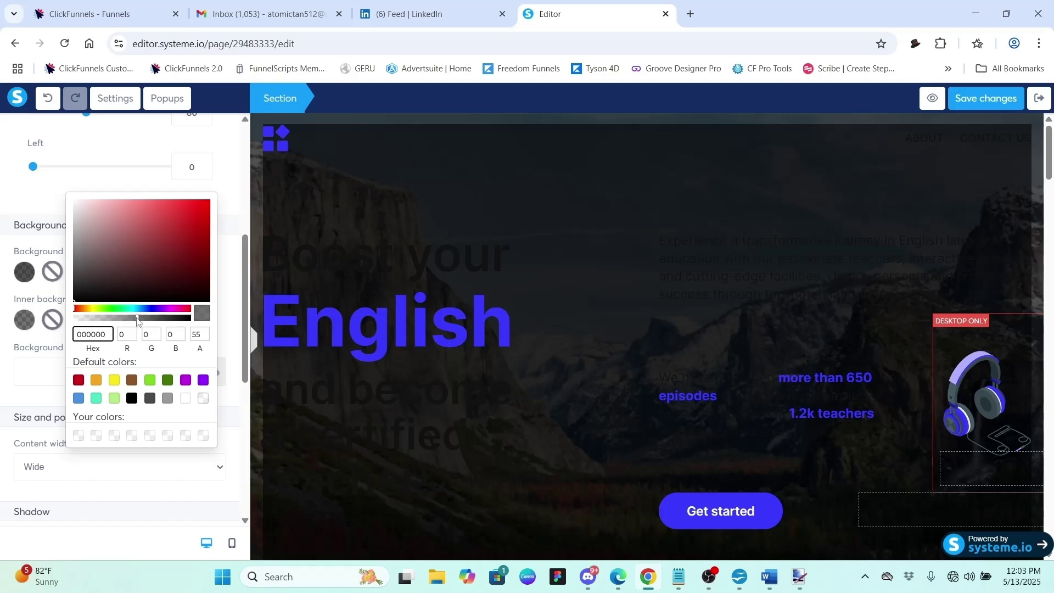
drag(137, 321, 80, 319)
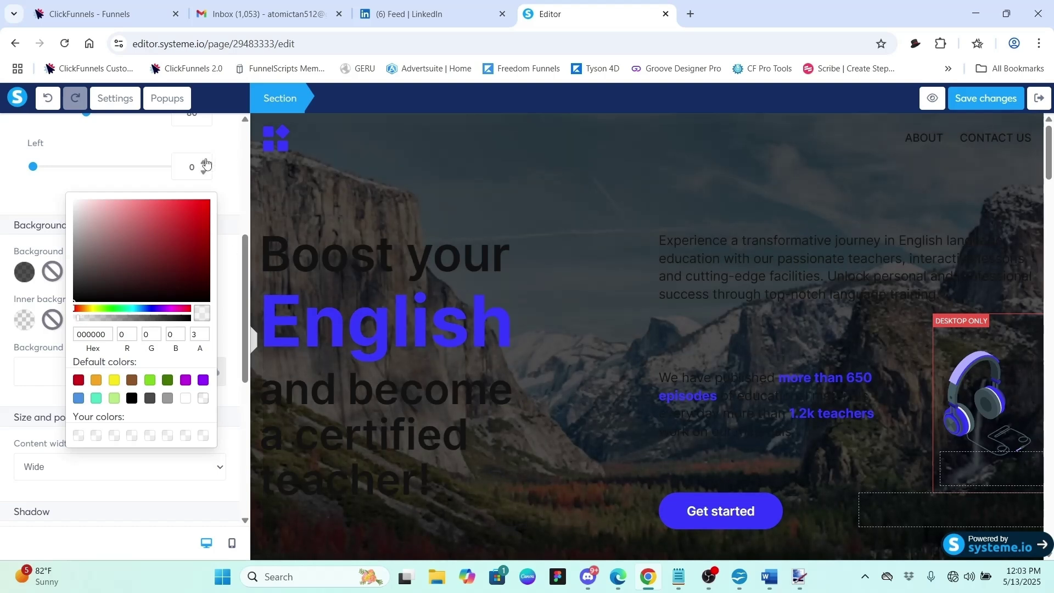
click(219, 146)
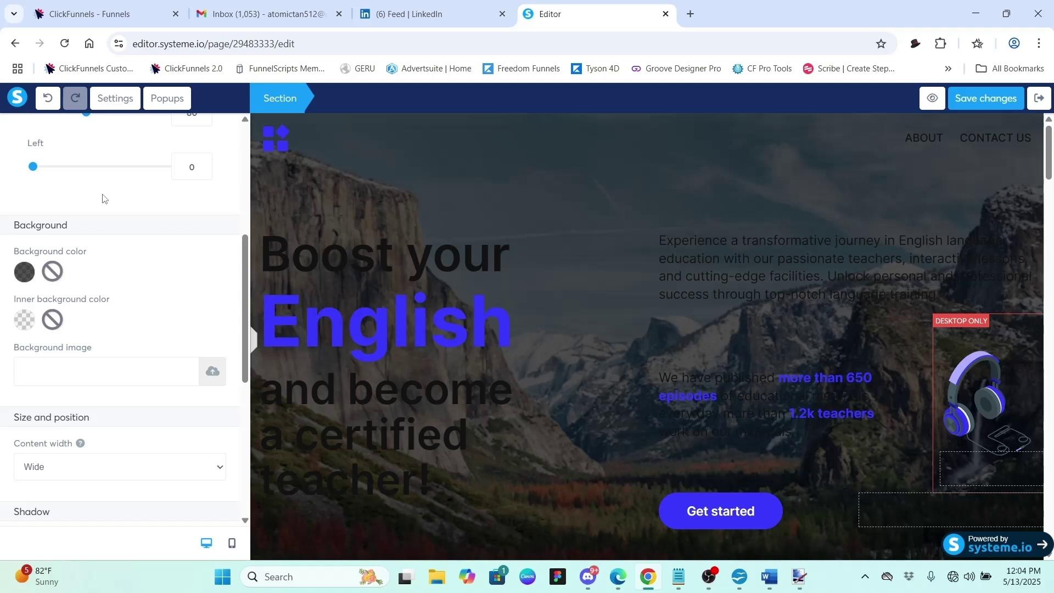
Step: Drop the section and inner background colour alpha to 0 so both read TRANSPARENT
click(20, 277)
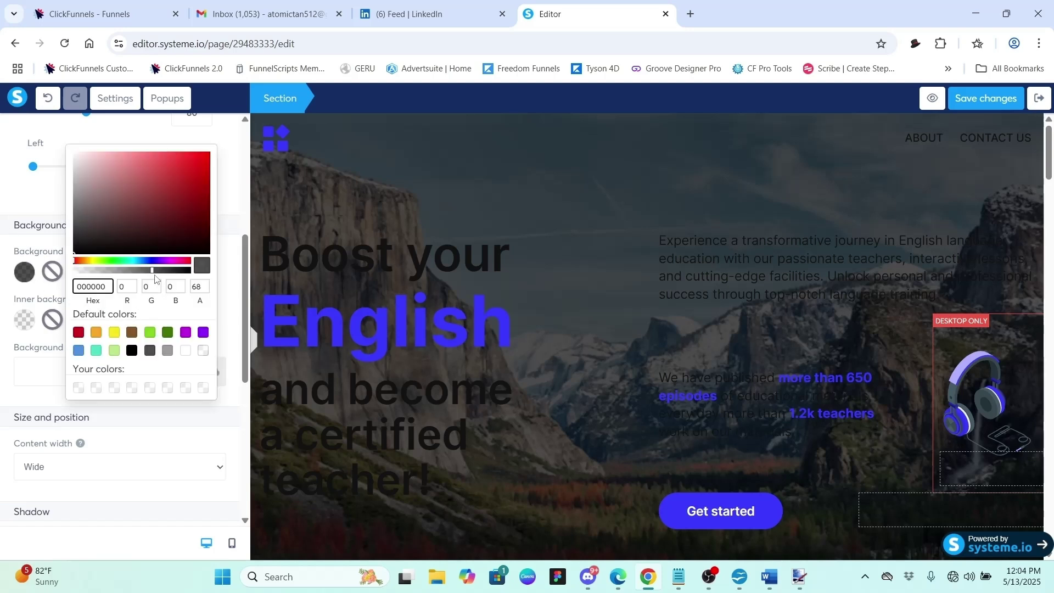
drag(153, 270, 52, 280)
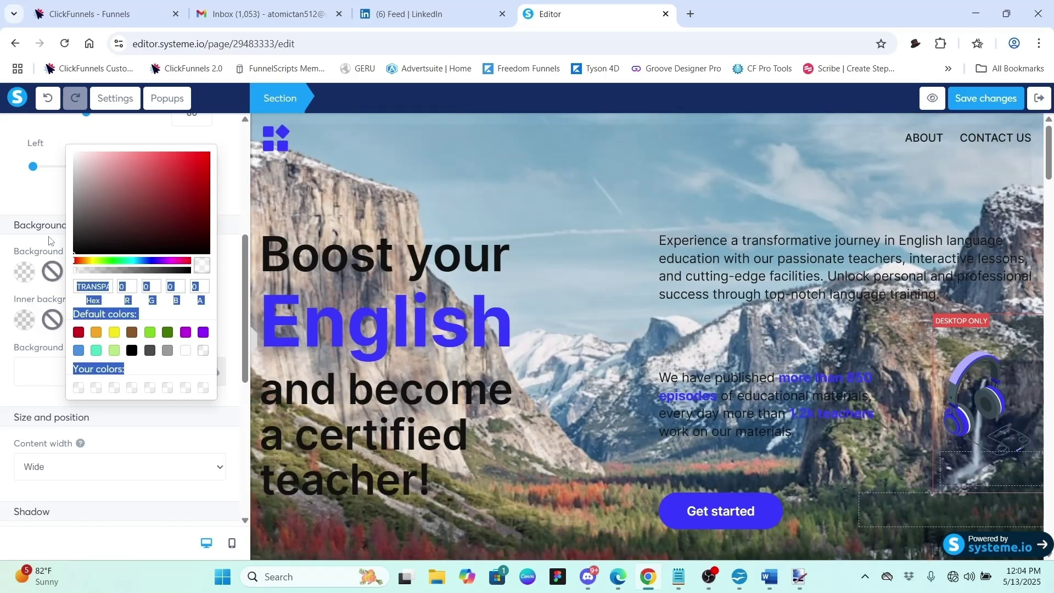
click(30, 204)
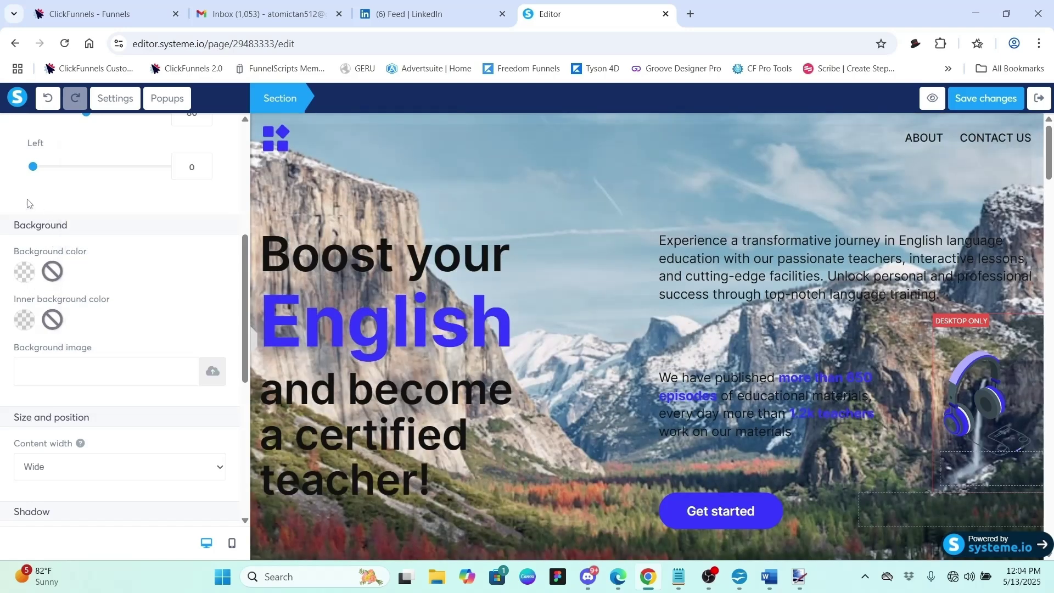
click(31, 322)
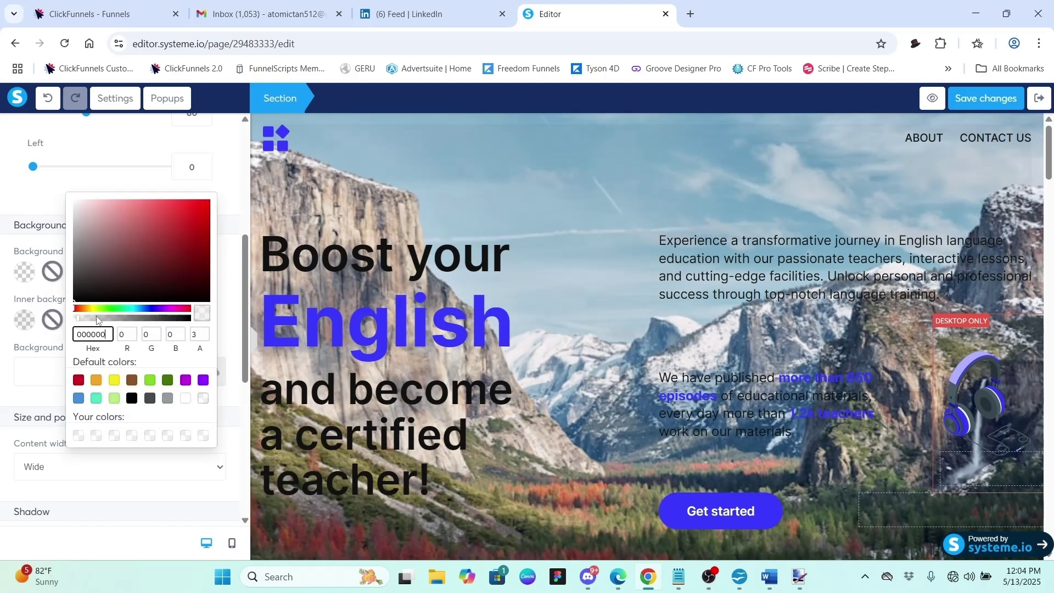
drag(97, 320, 61, 324)
click(21, 193)
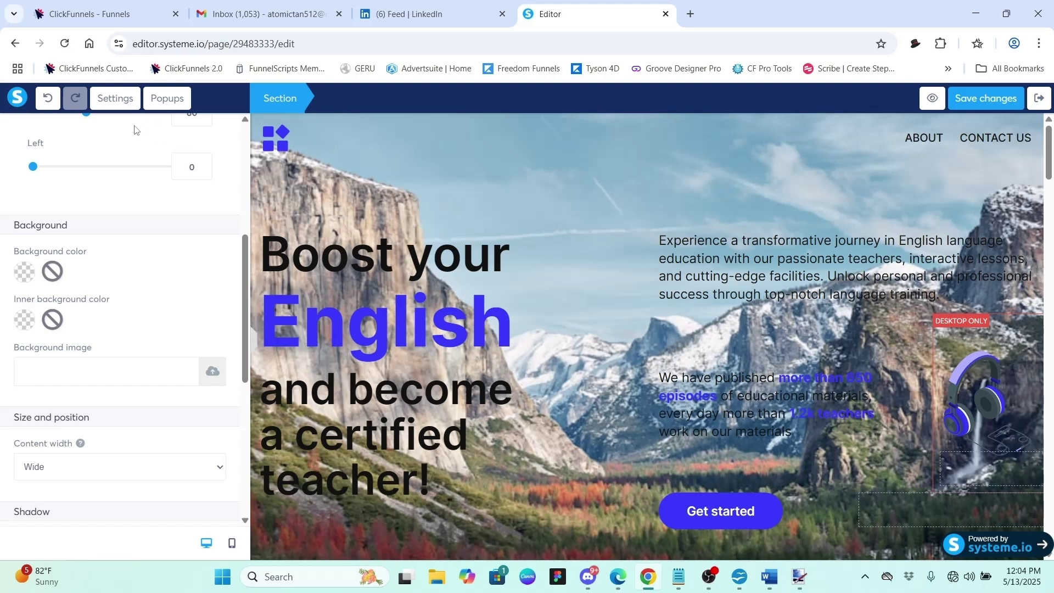
Step: Remove CF_BackgroundSample.png as the page background image, then return to element editing
click(110, 100)
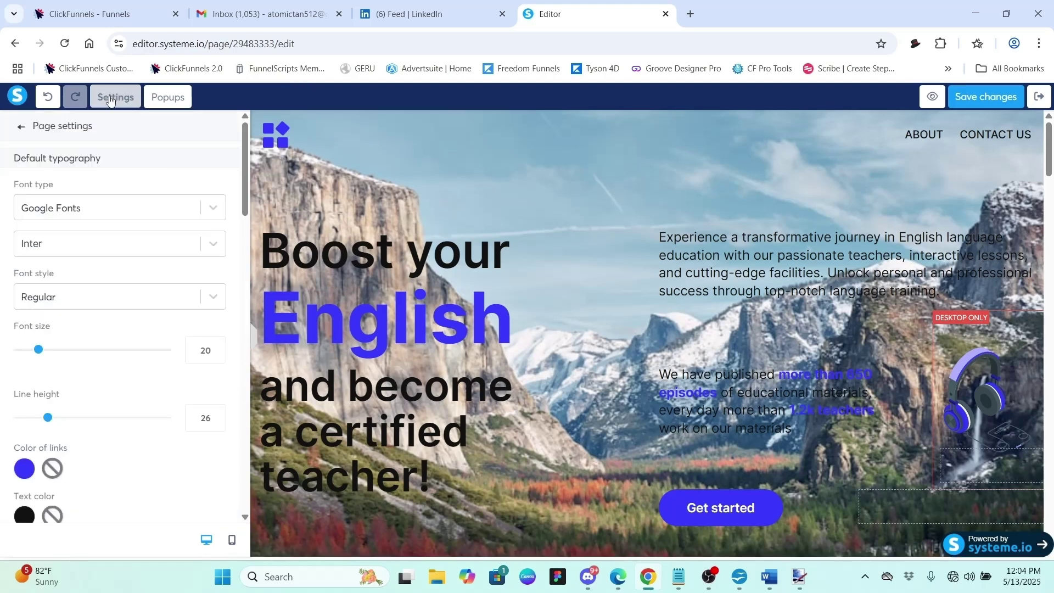
drag(246, 145, 225, 324)
scroll(219, 324, up, 1)
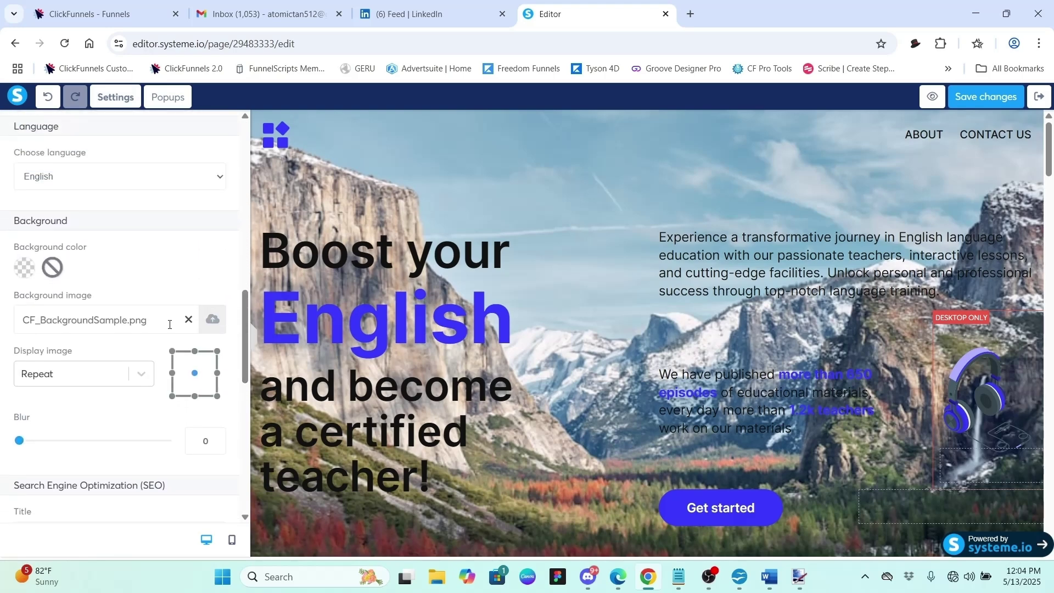
click(189, 320)
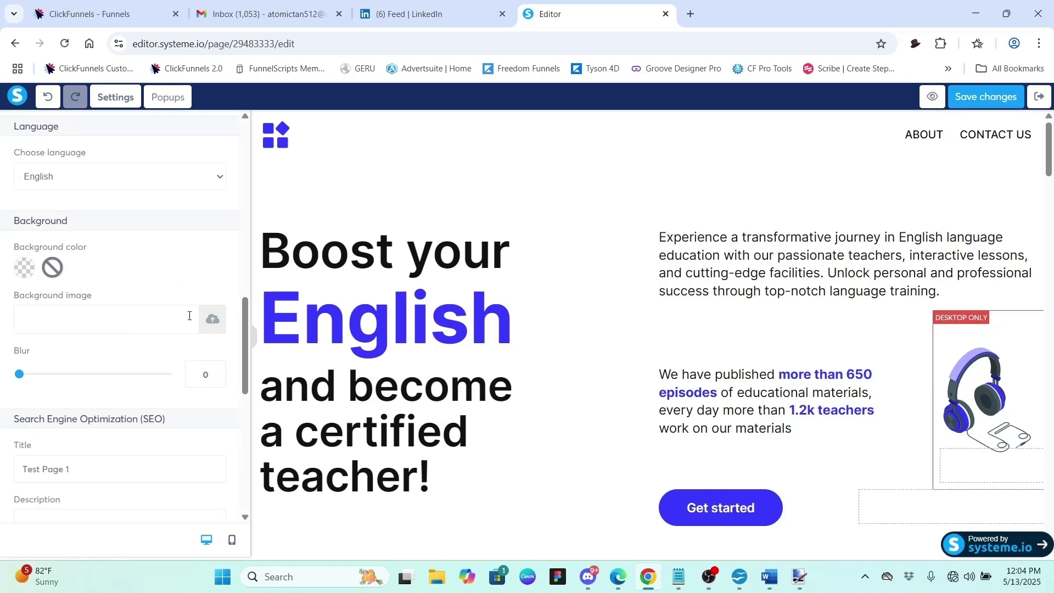
click(536, 193)
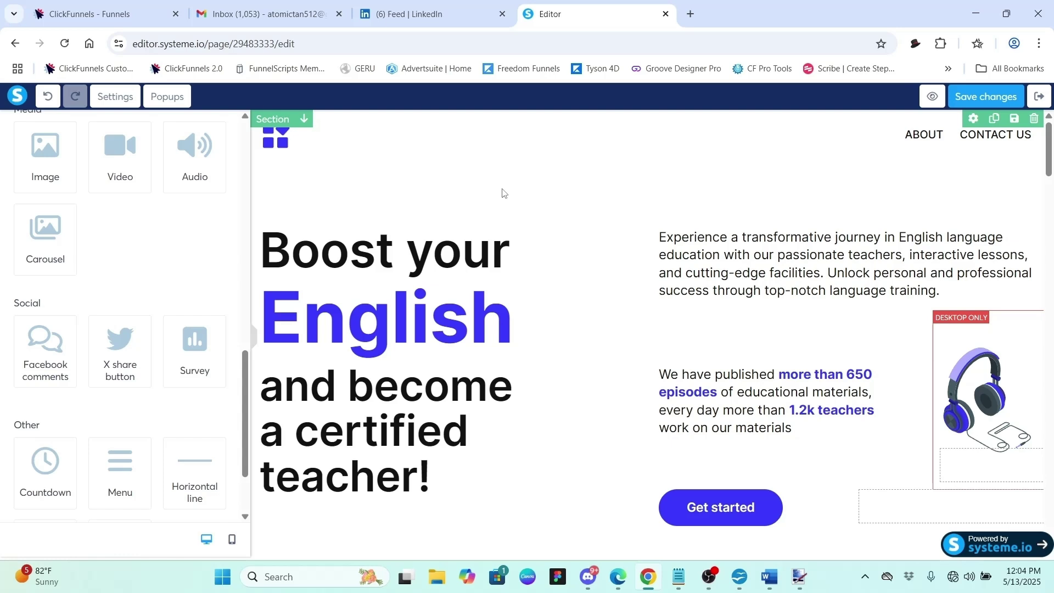
Step: Select the hero section and save Test Page 1's changes
click(815, 178)
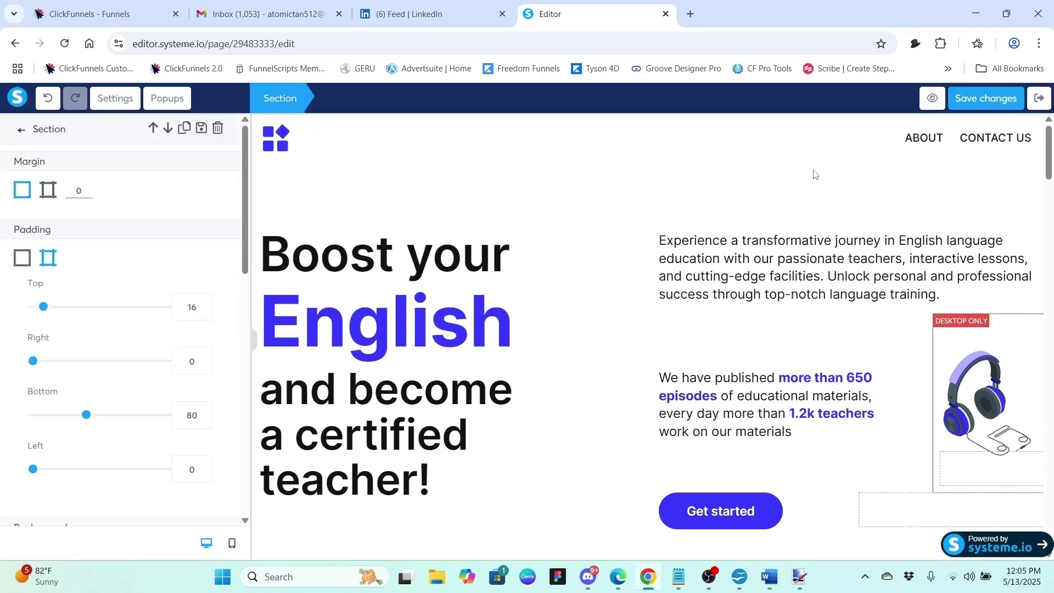
click(983, 99)
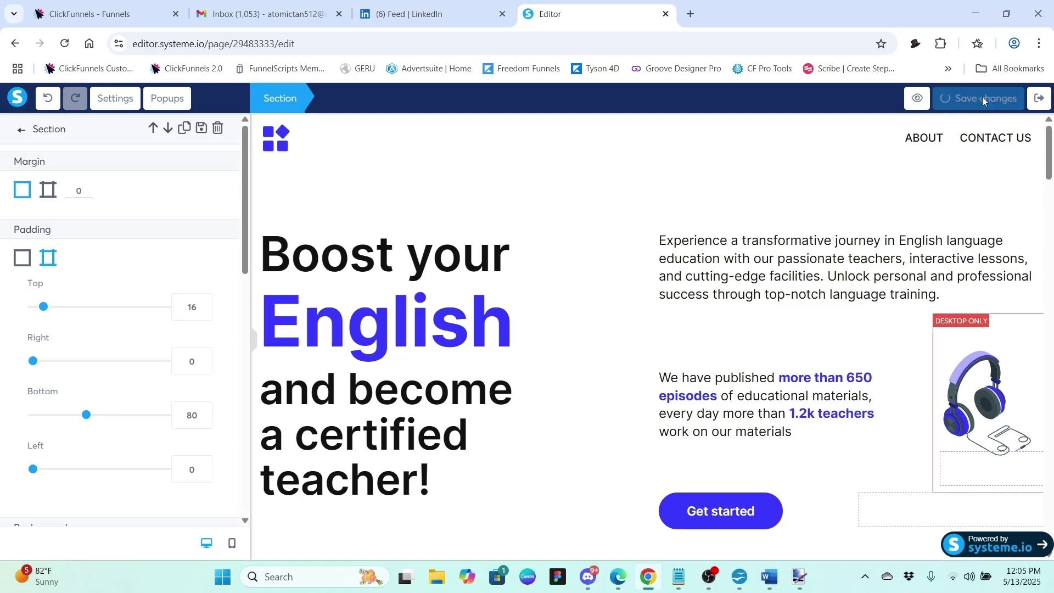